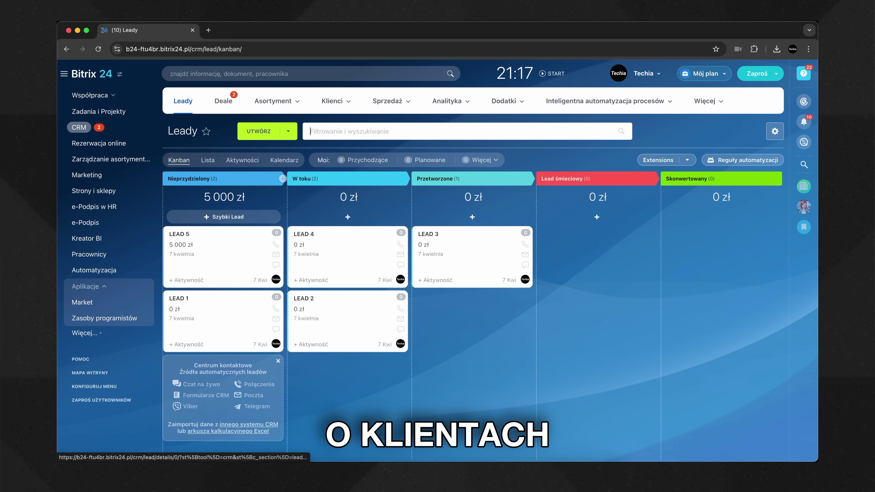
Step: Open the details of LEAD 5 from the Nieprzydzielony stage of the leads board
click(179, 234)
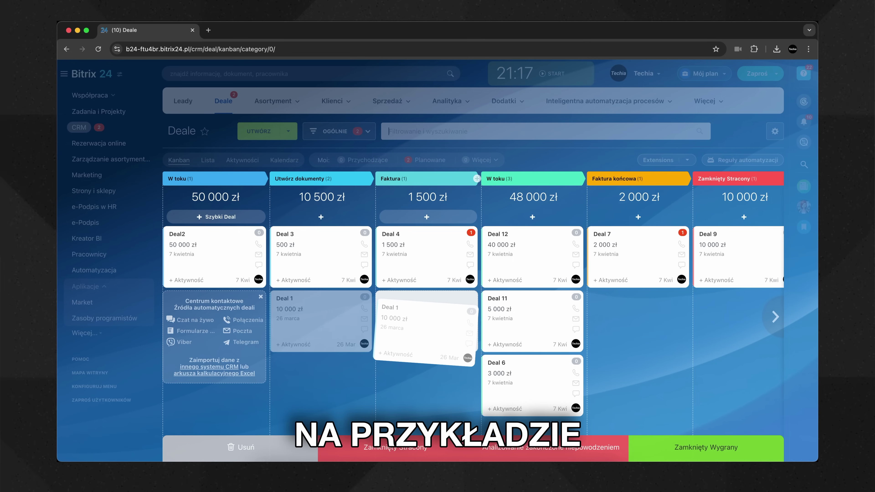
Step: Move Deal 1 into the Faktura stage of the deals board and open the product catalog
drag(425, 332, 425, 329)
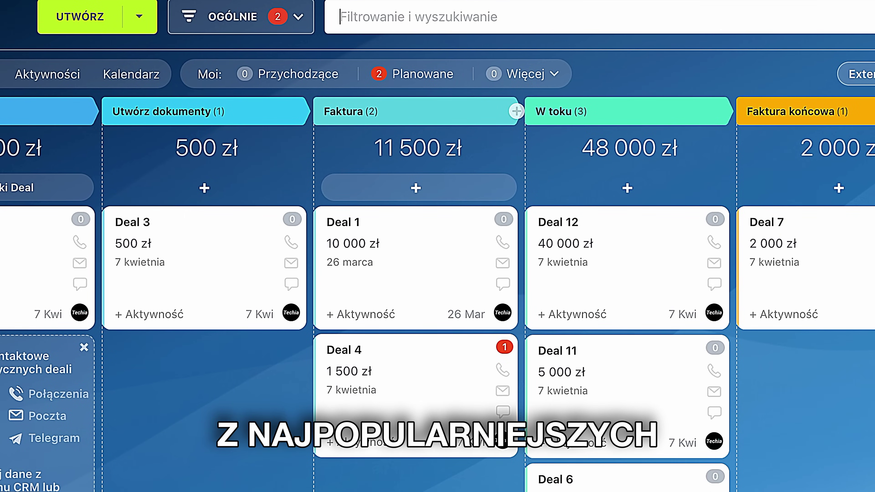
mouse_move(276, 101)
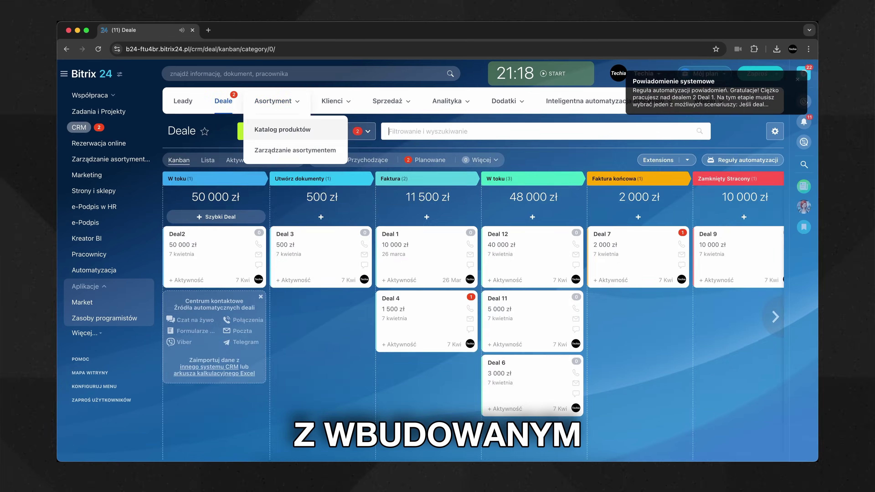
click(282, 129)
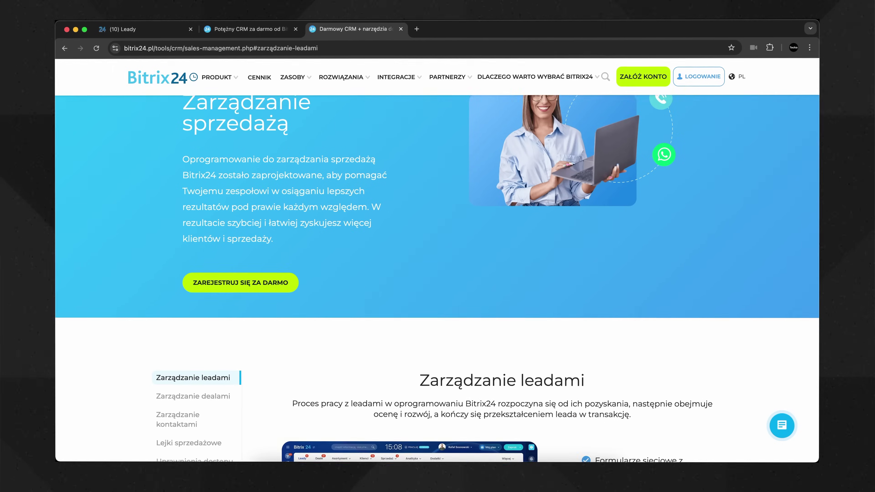
Step: Read the Bitrix24 website's sections on lead management and deal management, plus the CRM product page's overview
scroll(436, 276, down, 5)
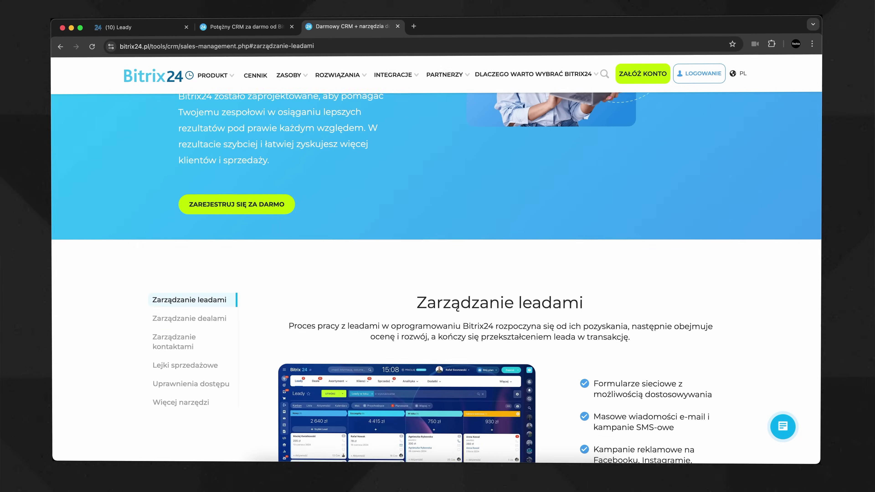
scroll(436, 258, down, 5)
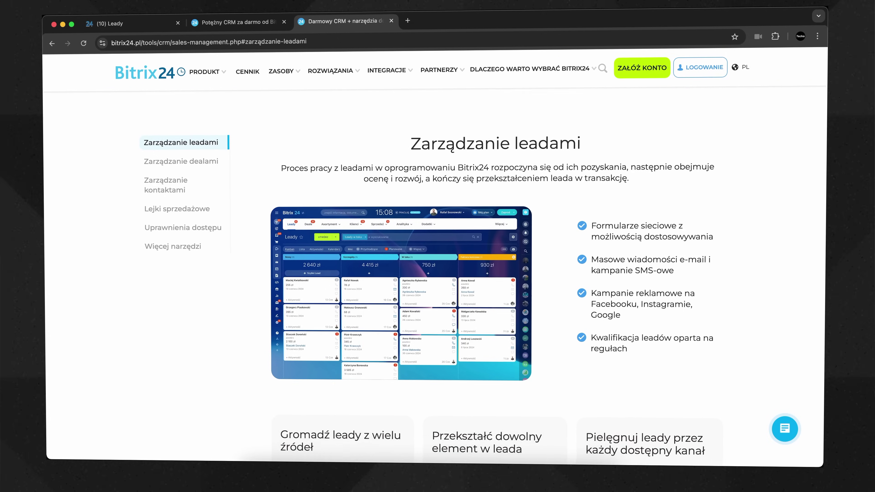
scroll(435, 258, down, 5)
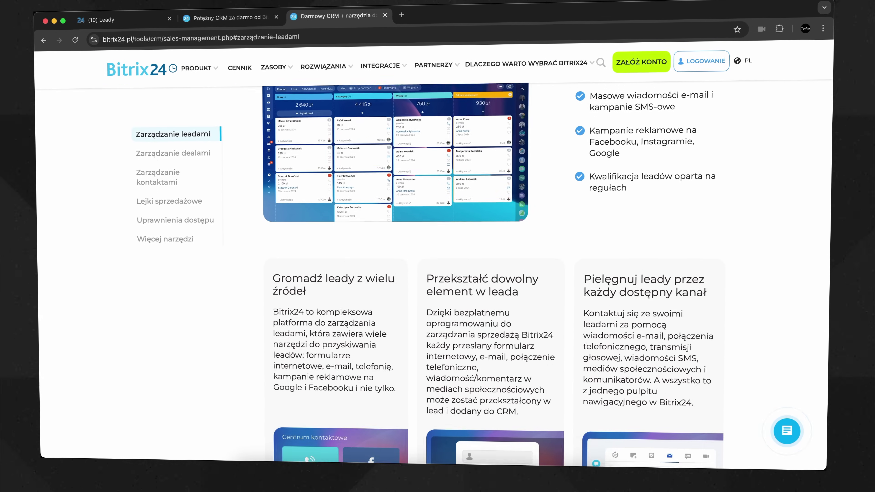
scroll(435, 259, down, 5)
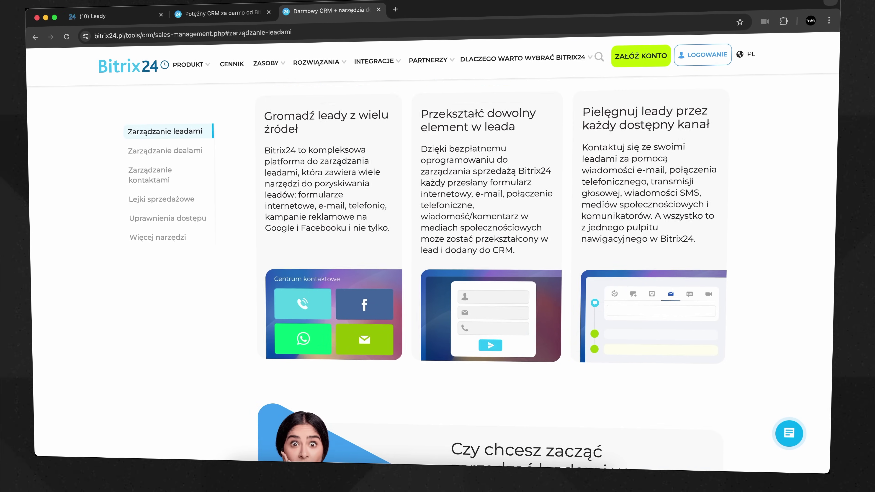
scroll(435, 258, down, 5)
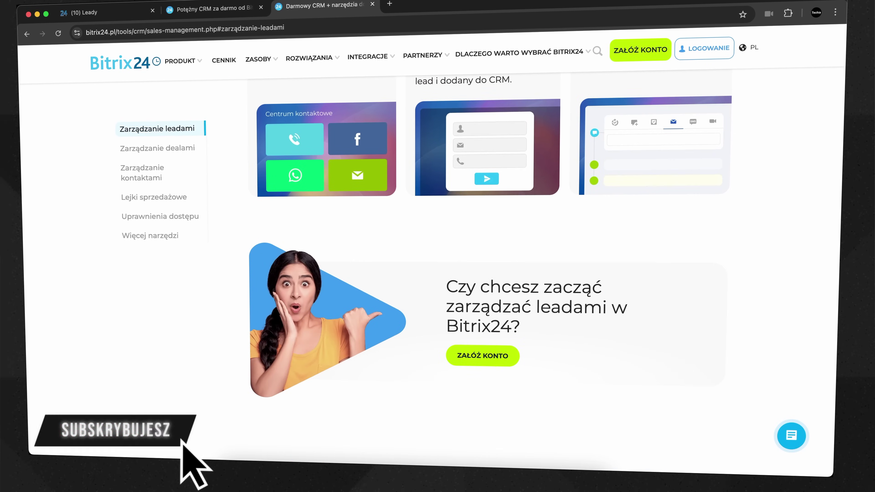
scroll(435, 258, down, 5)
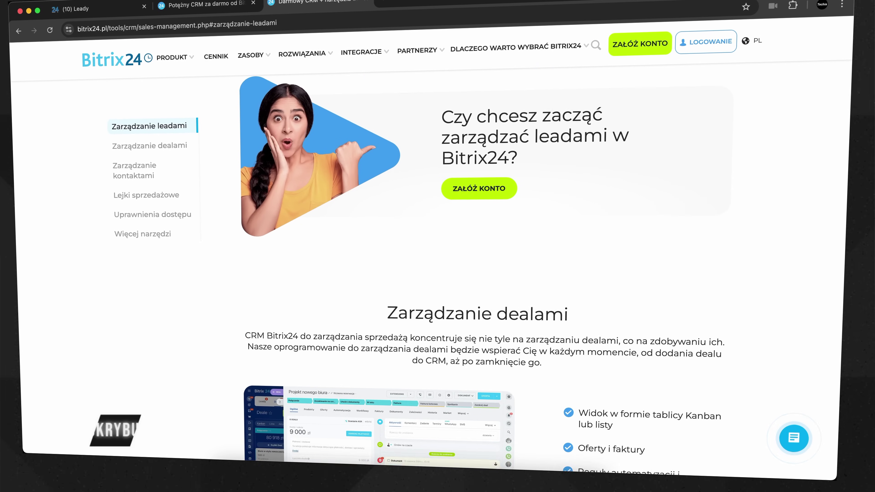
scroll(435, 258, down, 5)
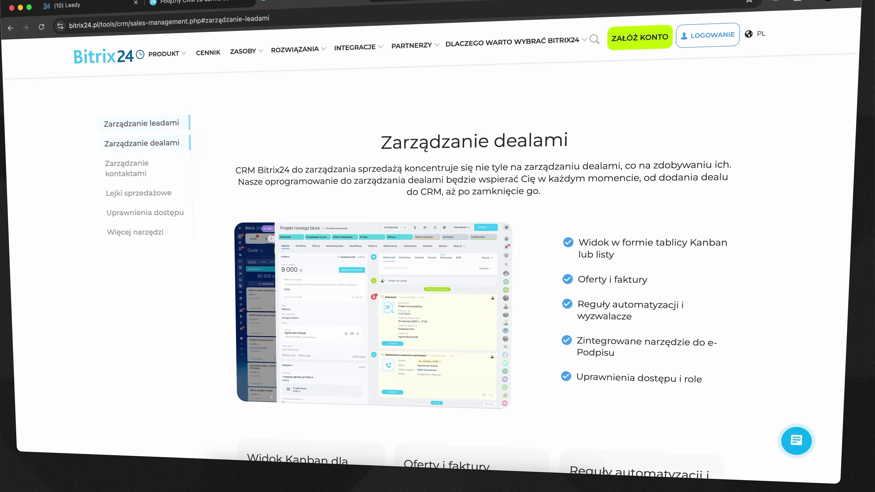
scroll(436, 259, down, 5)
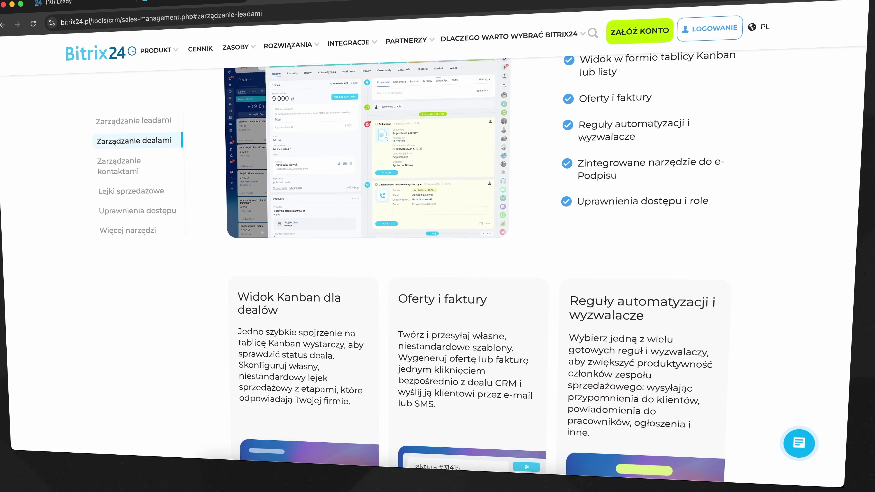
scroll(435, 259, down, 5)
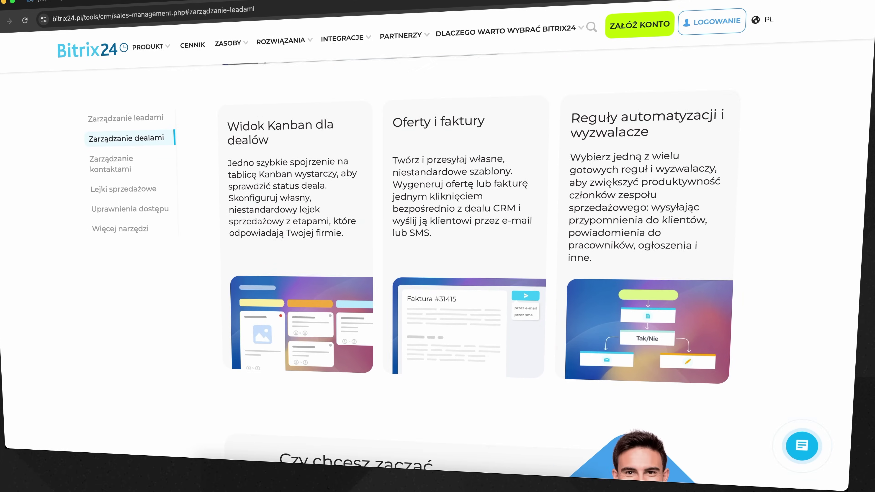
scroll(436, 259, down, 1)
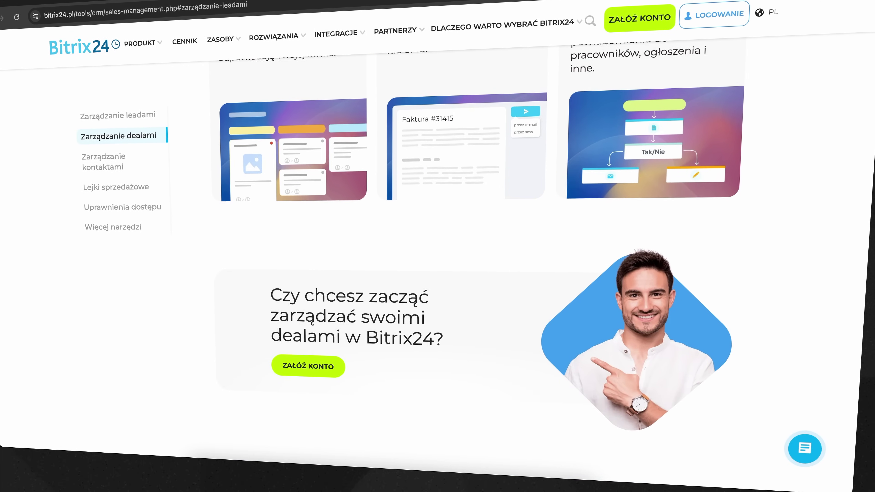
scroll(435, 258, down, 4)
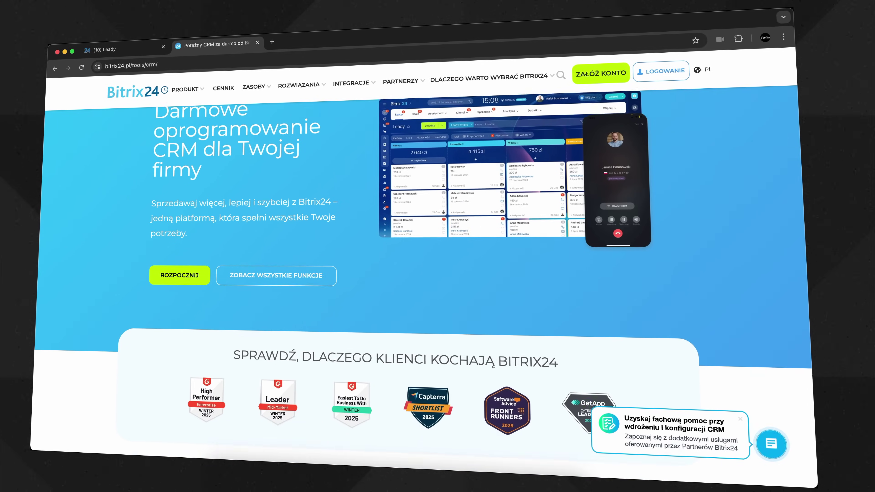
scroll(424, 276, down, 4)
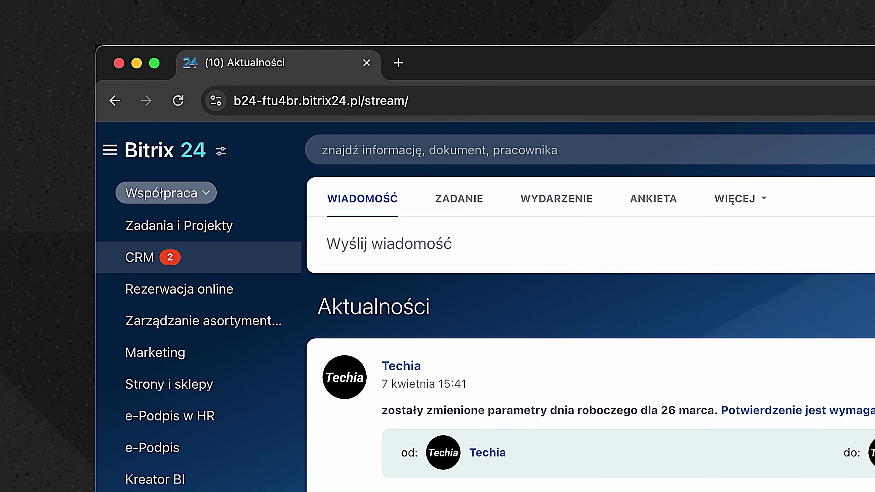
Step: Open the CRM section and examine its options for clients, sales, analytics, add-ons and menu configuration
click(140, 257)
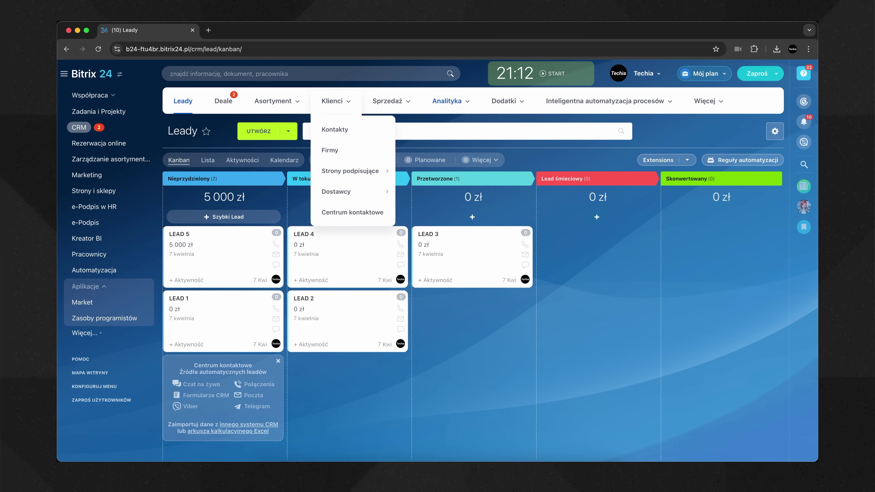
mouse_move(507, 101)
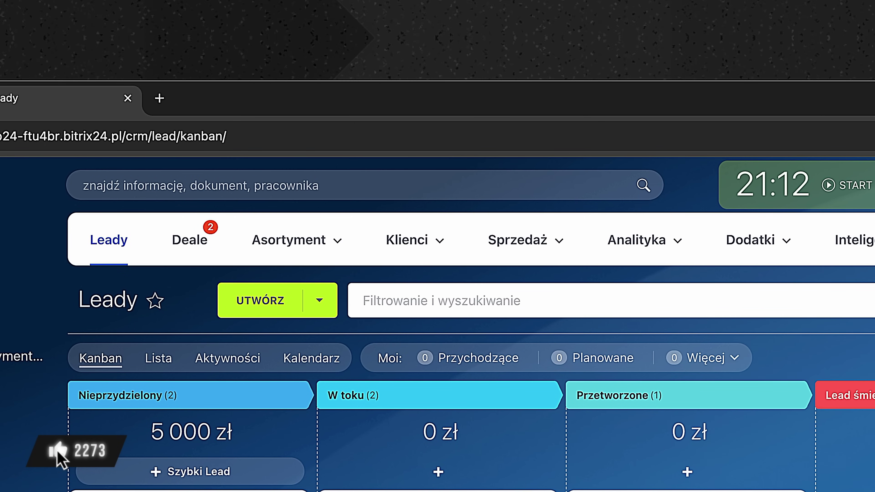
mouse_move(414, 240)
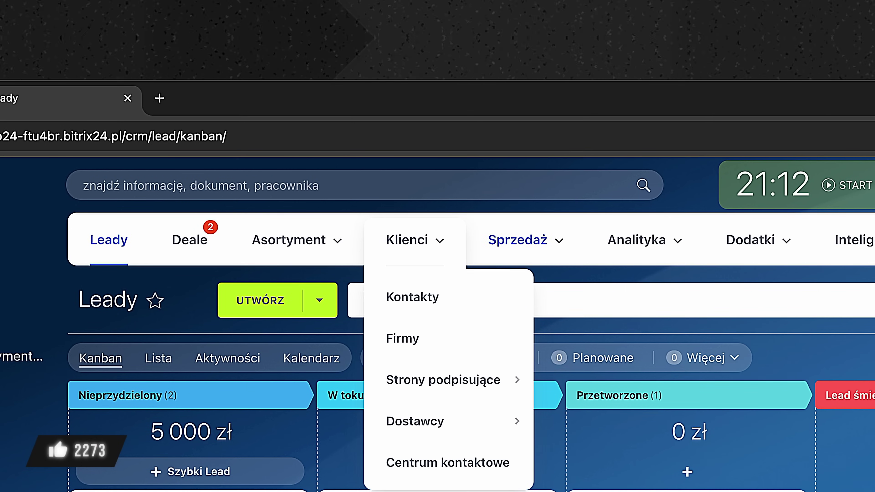
mouse_move(525, 241)
mouse_move(643, 241)
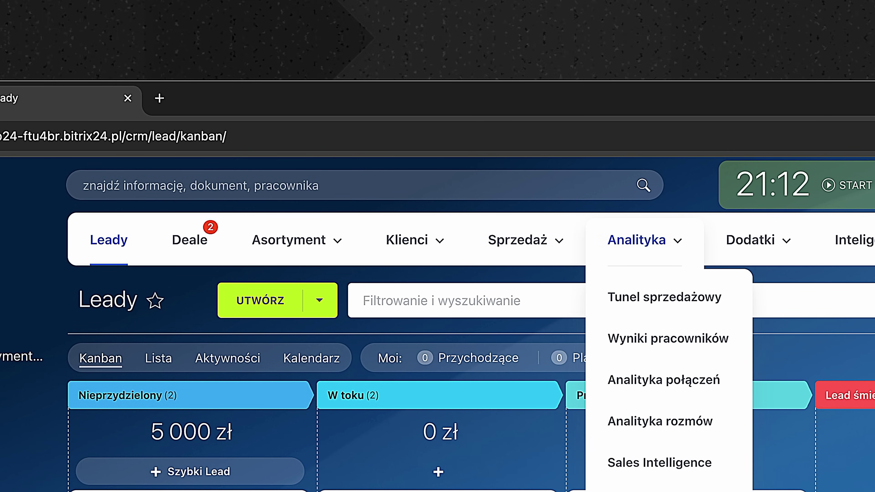
mouse_move(750, 240)
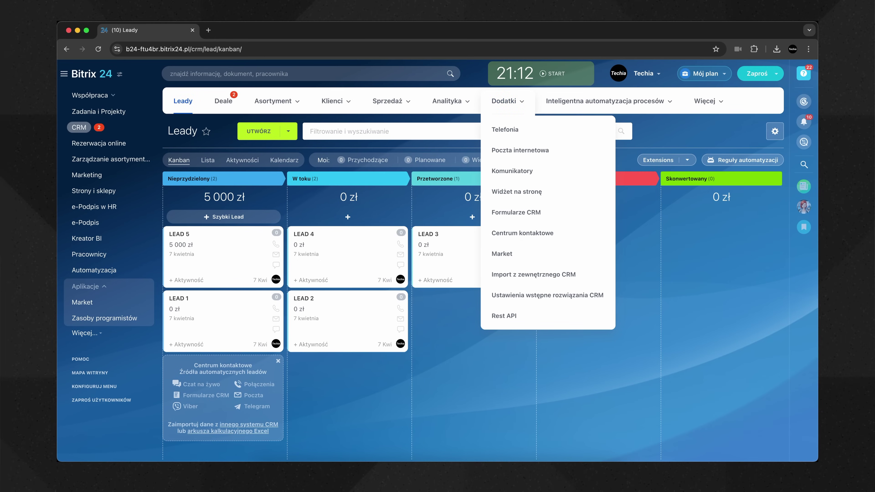
mouse_move(708, 102)
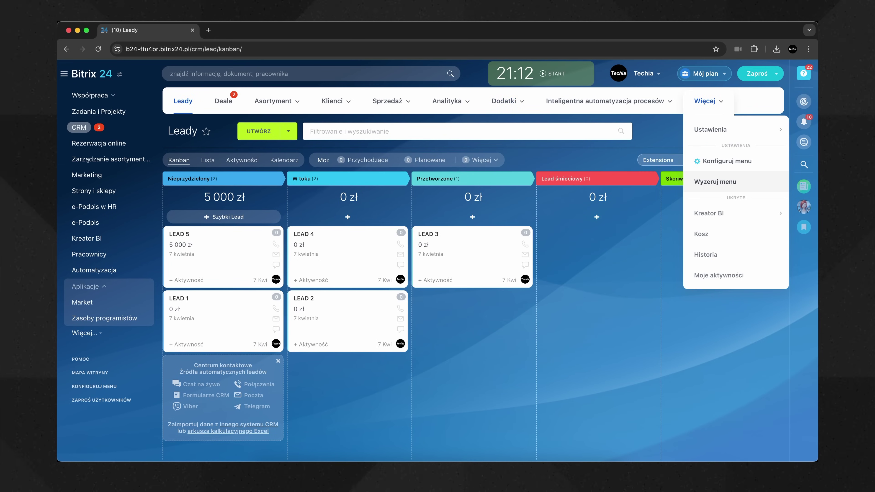
click(727, 161)
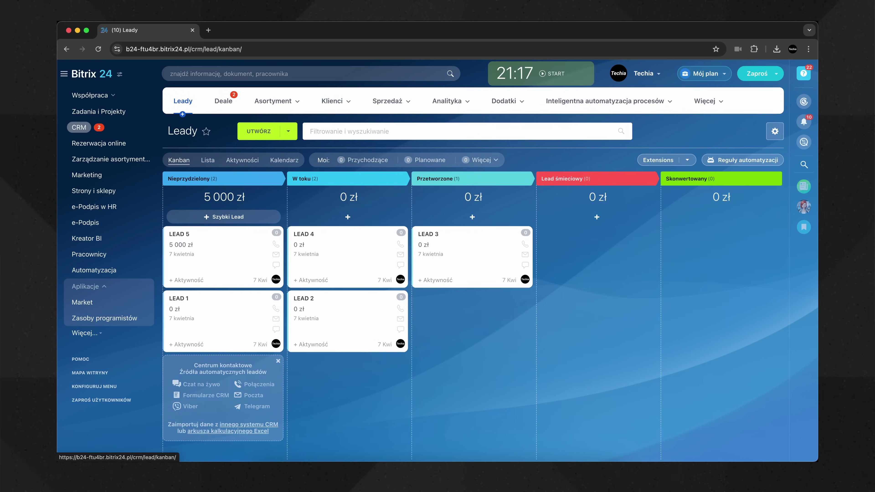
Step: View the details of LEAD 5 from the leads board, dismissing the proposed follow-up activity without saving it
click(182, 101)
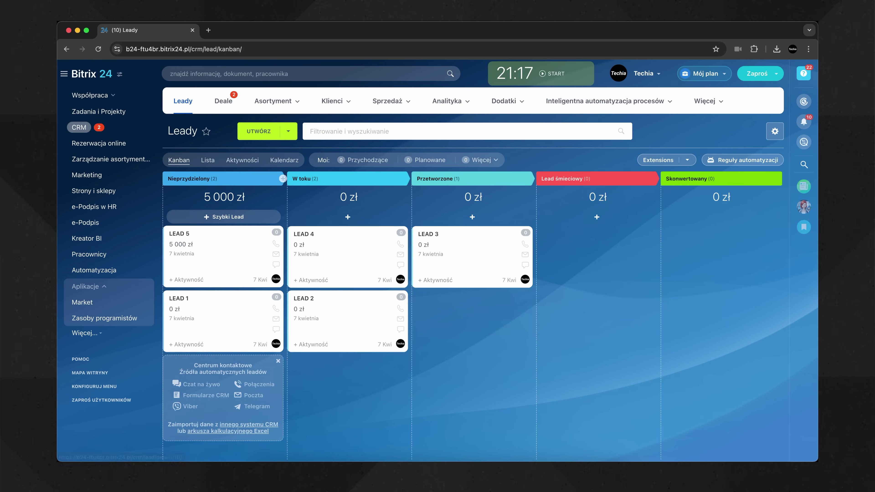
click(179, 234)
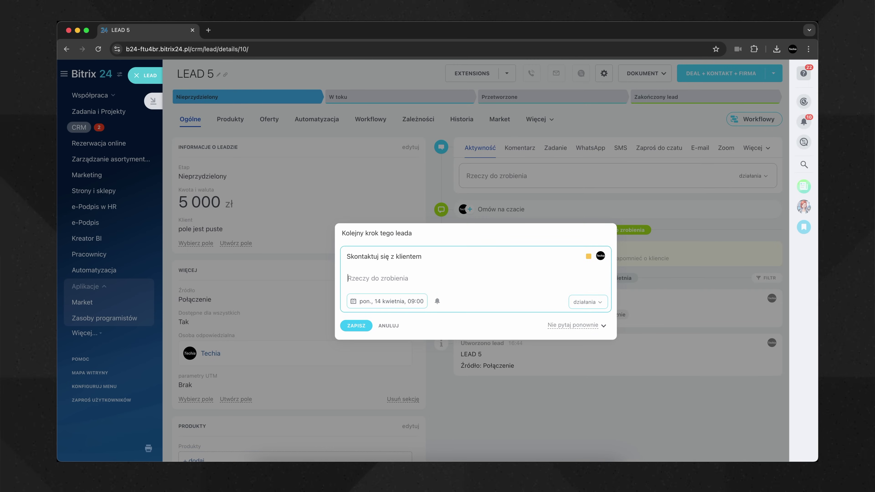
click(388, 325)
Step: Show the deals board and move Deal 1 from the Utwórz dokumenty stage to Faktura
click(223, 101)
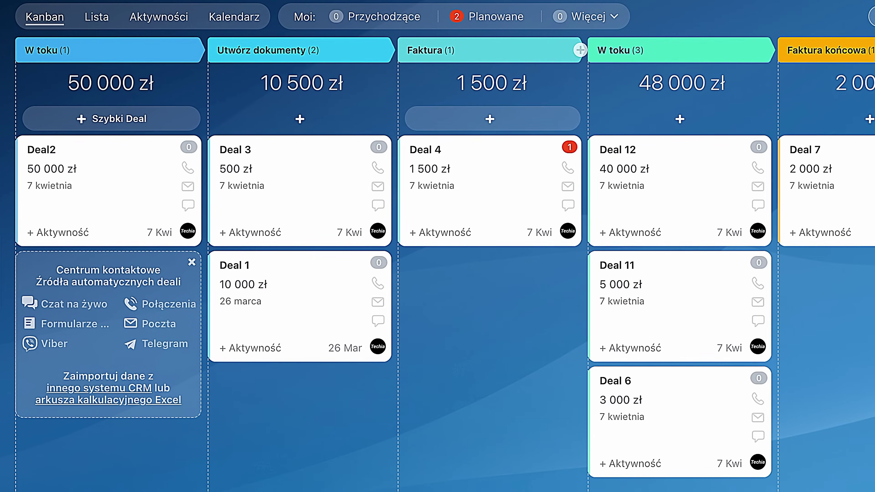
drag(303, 303, 478, 193)
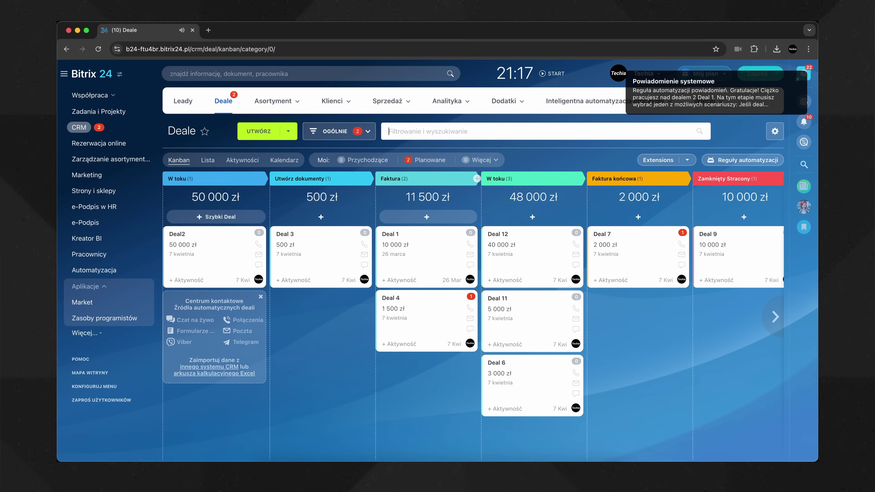
Step: Open the product catalog, view the details of Produkt 1 and return to the product list
click(272, 101)
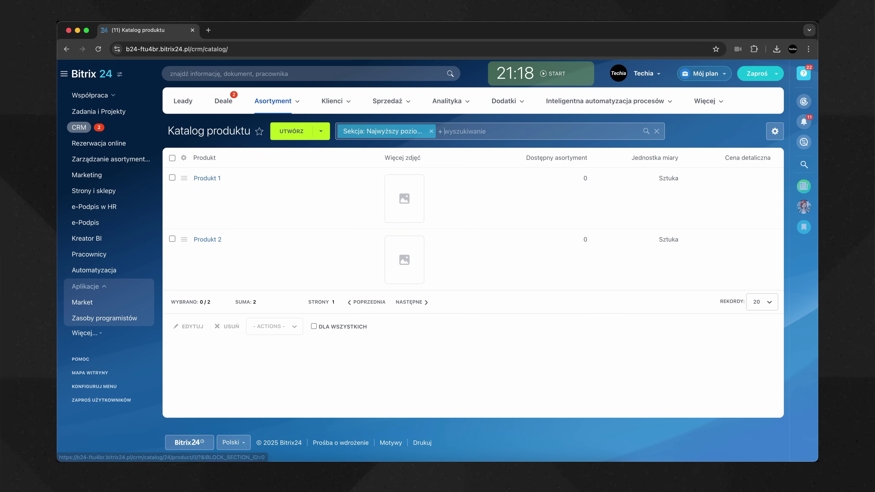
click(207, 178)
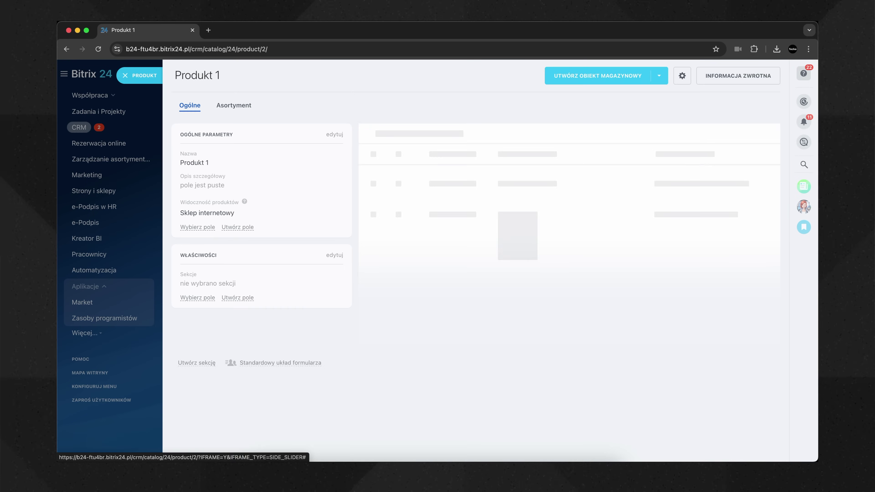
click(140, 75)
Step: View the CRM's list of contacts and its list of client companies
mouse_move(336, 101)
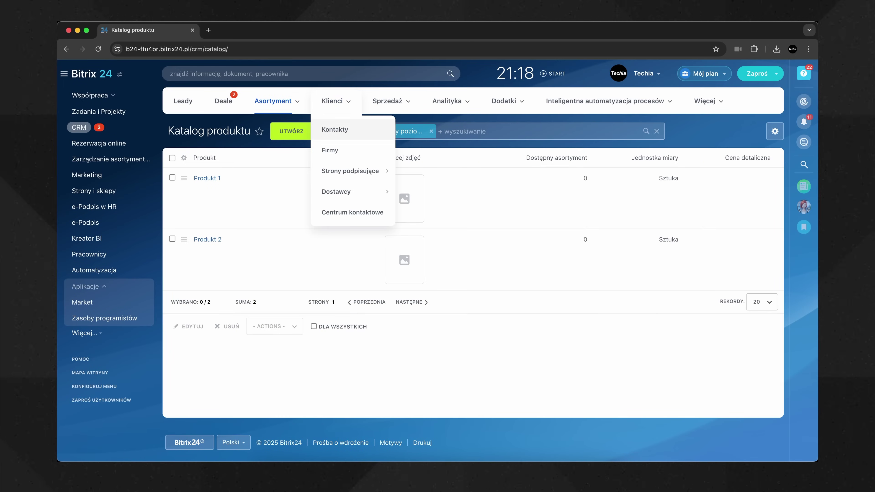
click(334, 129)
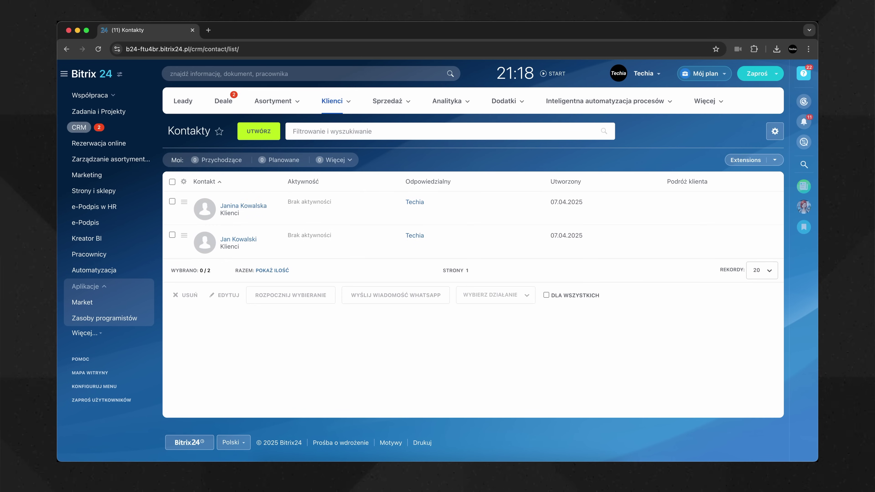
mouse_move(332, 101)
click(331, 148)
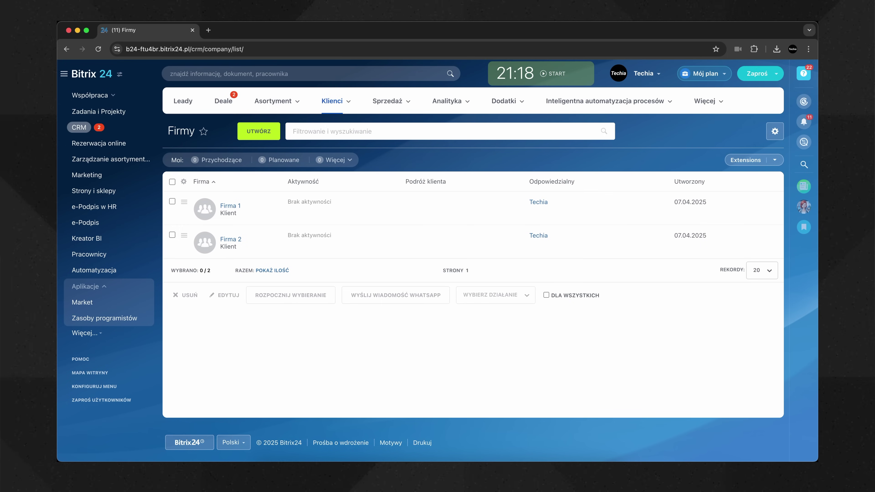
Step: Examine the options available for sales, analytics and add-ons in the CRM
mouse_move(390, 101)
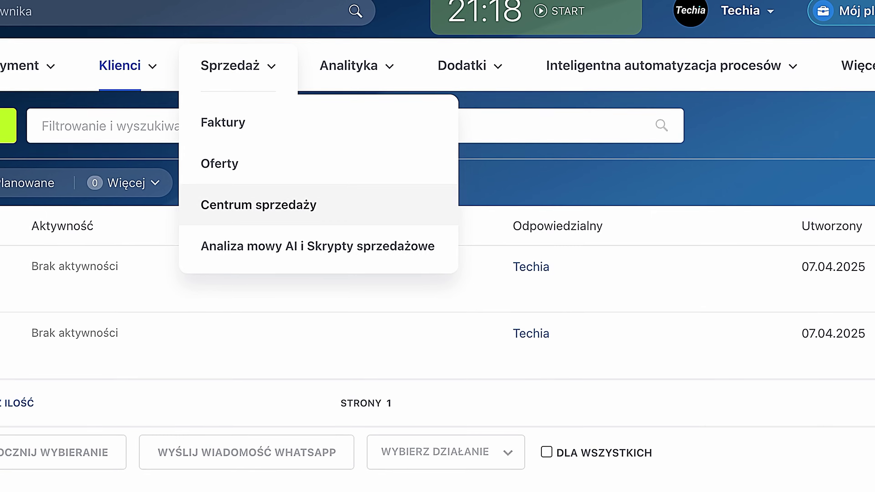
mouse_move(355, 65)
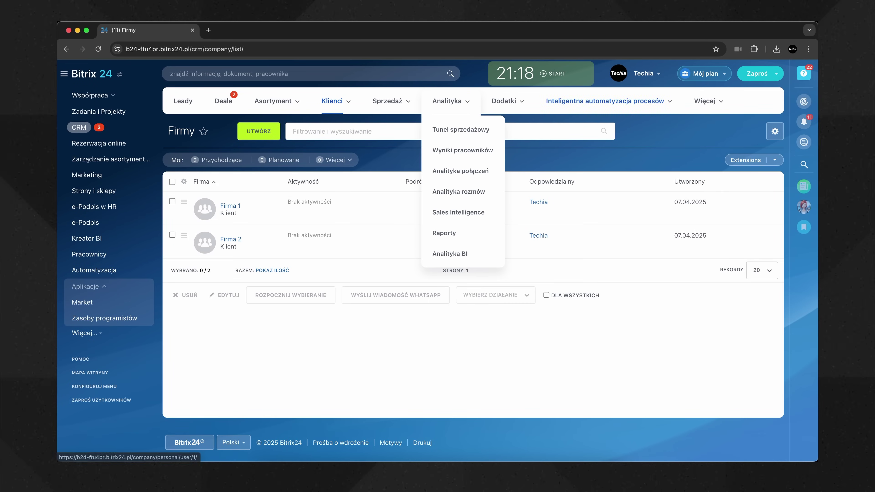
mouse_move(503, 101)
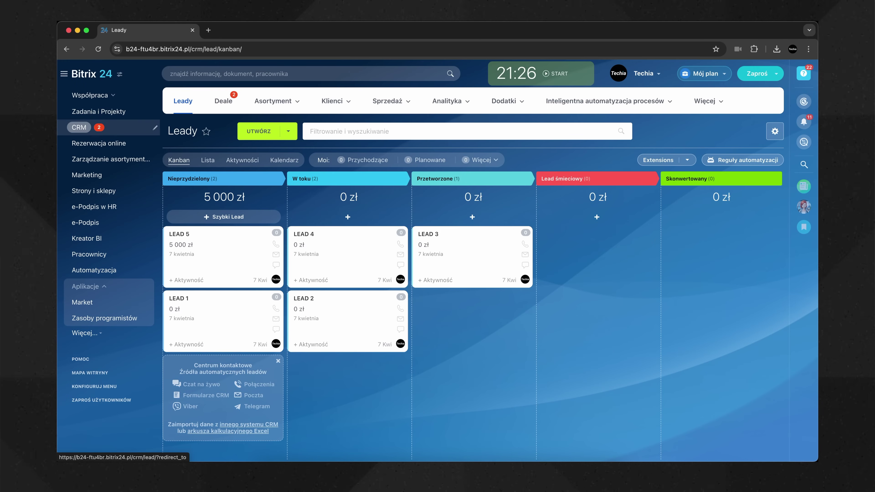
Step: Review the fields of the new lead form, save a lead named LEAD in the Nieprzydzielony stage, and return to the leads board
click(79, 127)
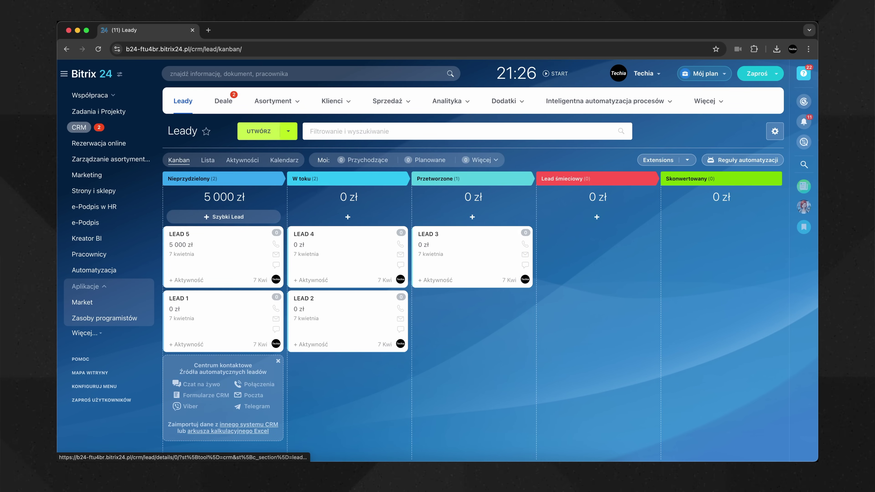
click(258, 131)
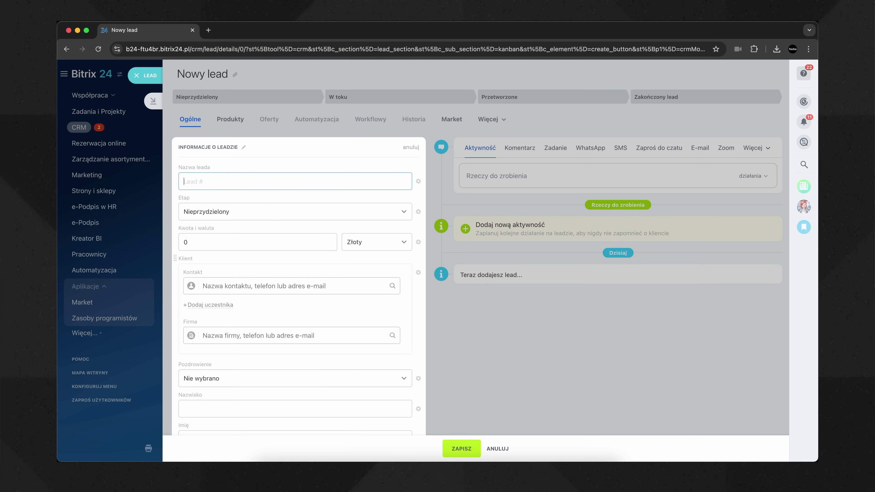
scroll(296, 303, down, 1)
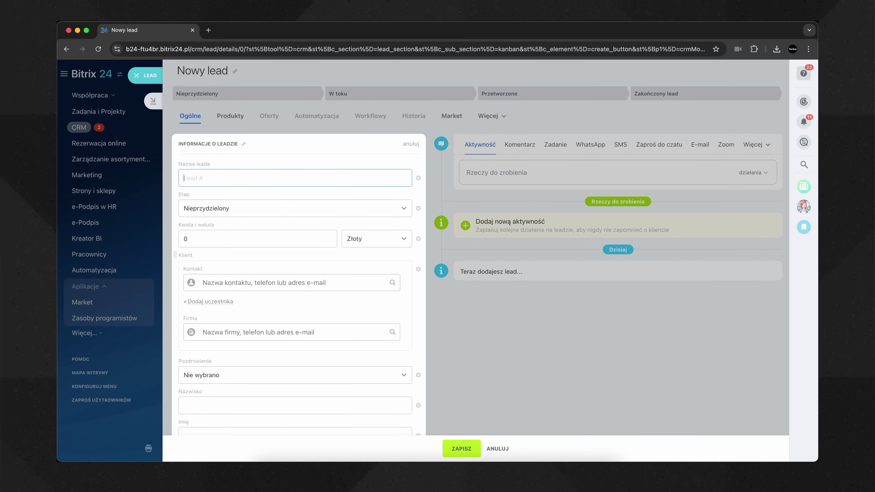
scroll(298, 248, down, 10)
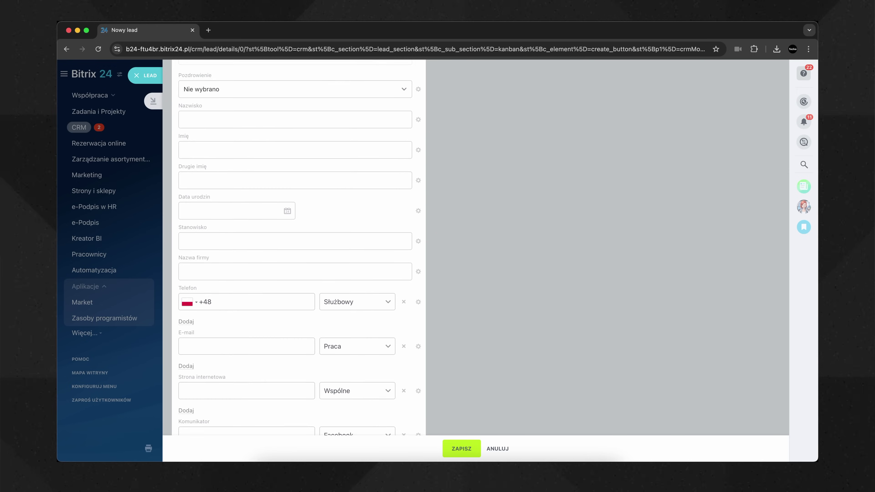
scroll(298, 248, down, 12)
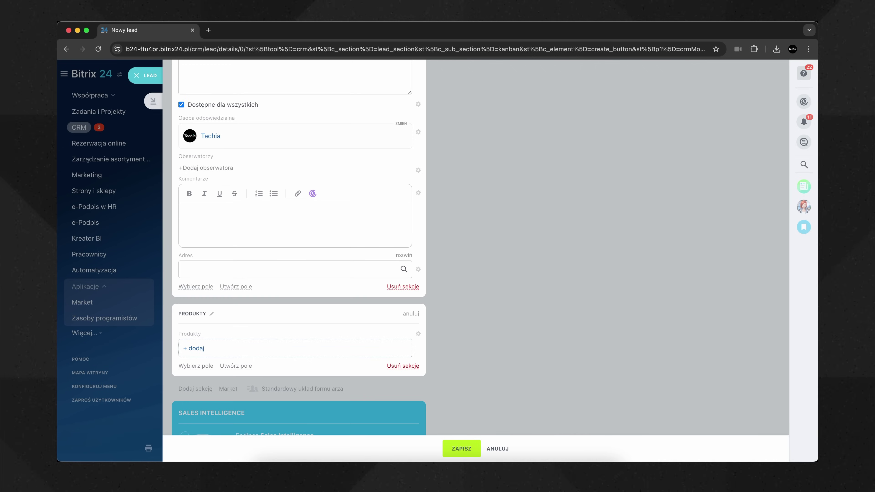
scroll(299, 248, up, 20)
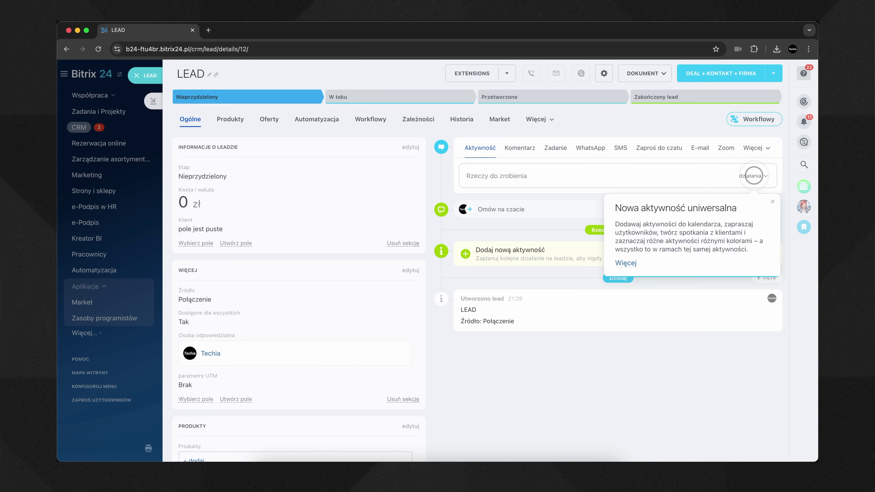
key(Escape)
Step: Add a quick lead named "Szybki lead telefoniczny" to the Nieprzydzielony stage of the leads board
click(389, 326)
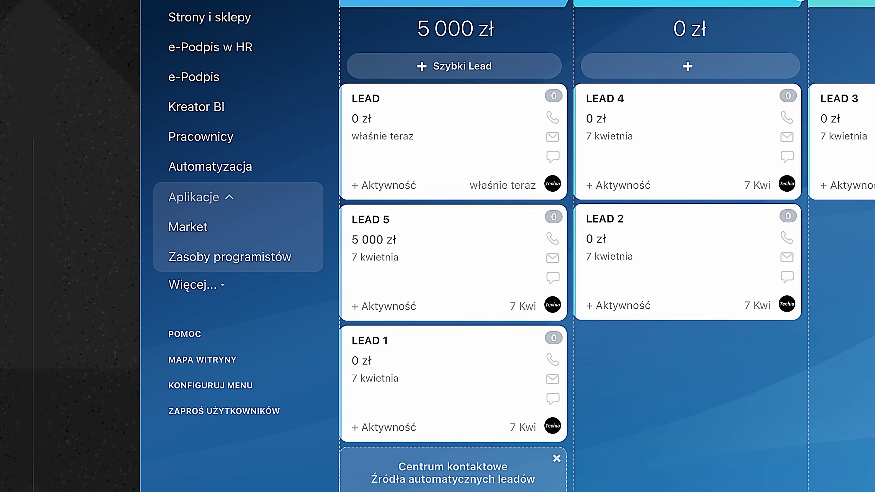
click(455, 66)
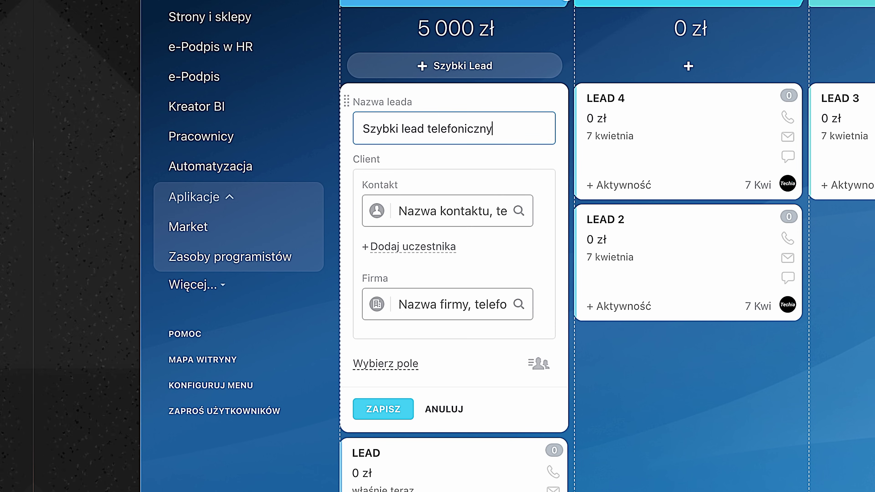
key(Return)
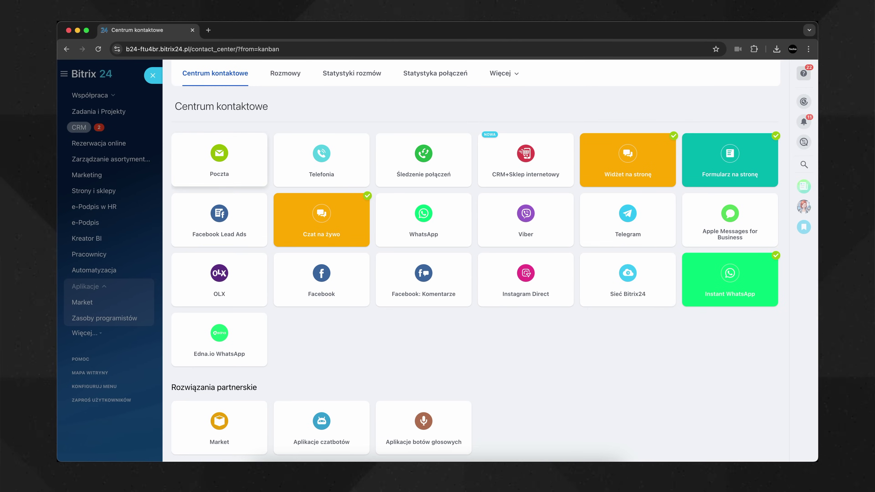
Step: Examine the mailbox providers available for integration and the other communication channels in the Centrum kontaktowe
click(234, 169)
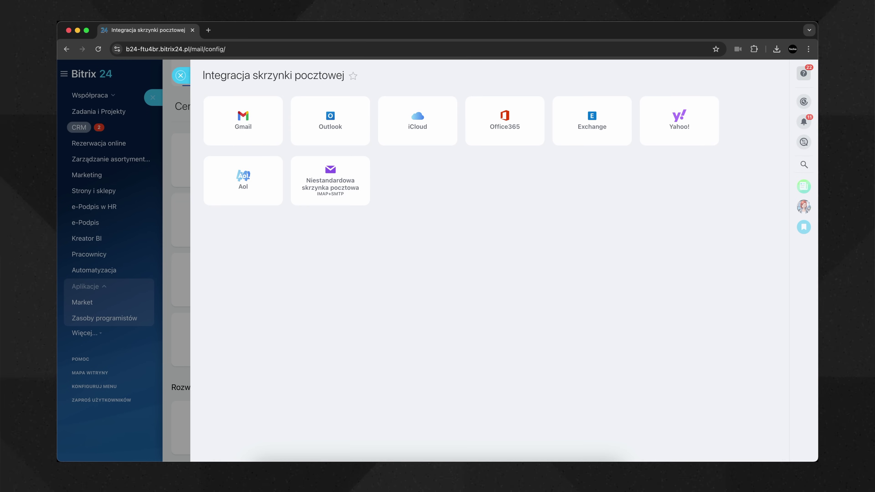
click(181, 75)
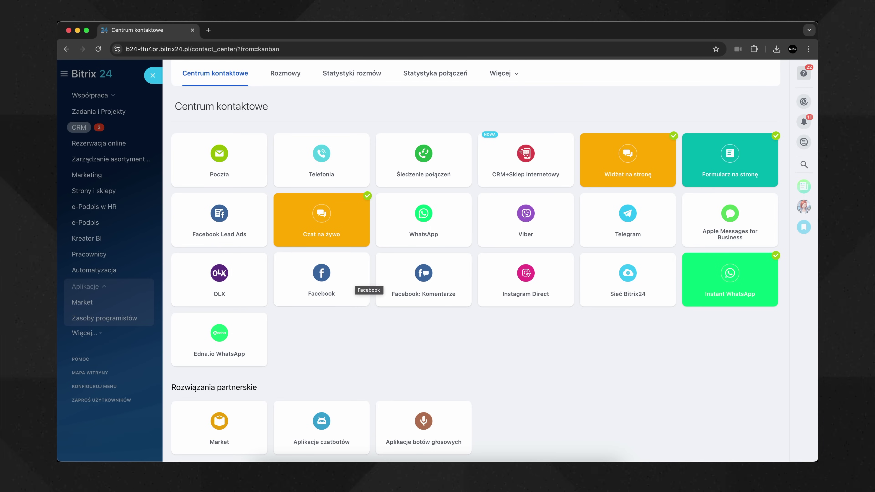
scroll(358, 282, down, 2)
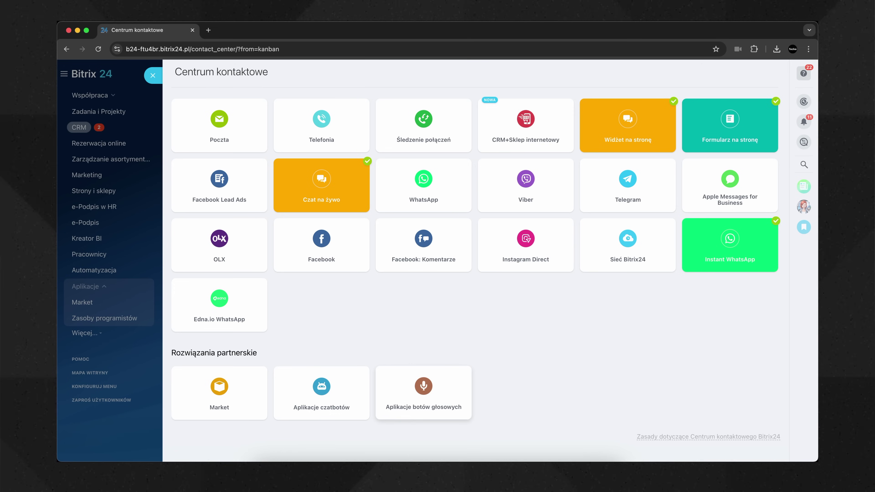
scroll(423, 393, up, 2)
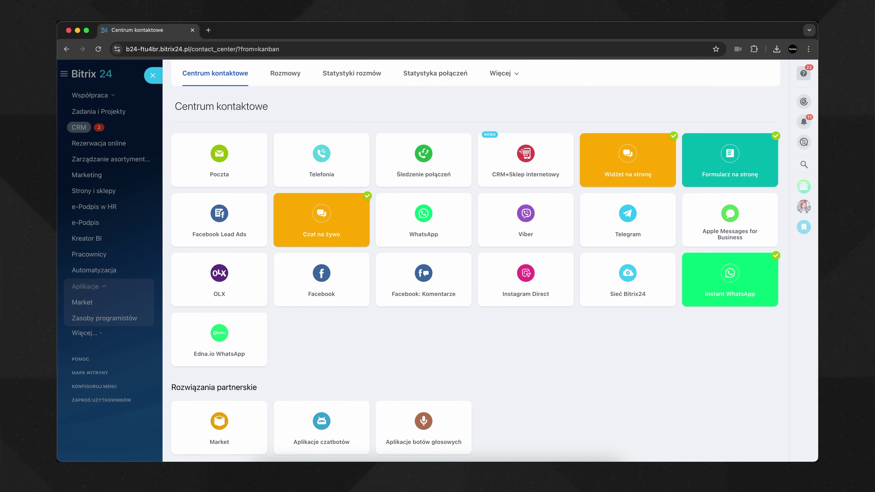
click(285, 74)
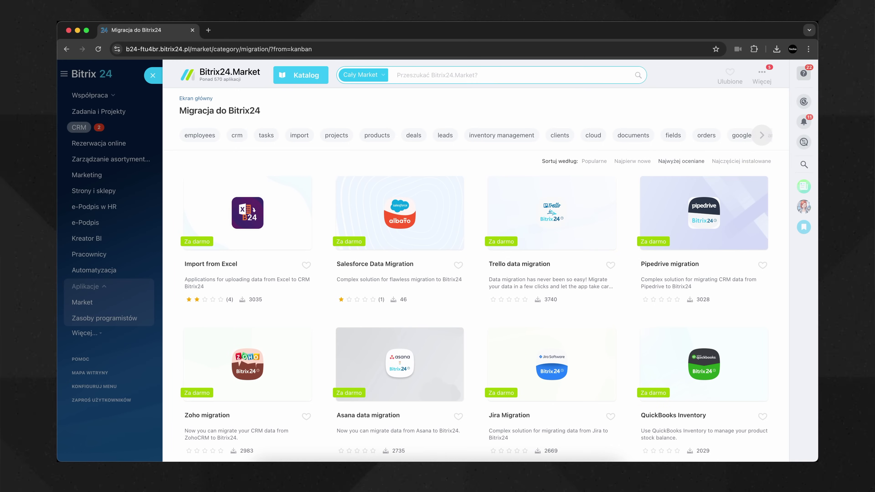
Step: Examine the Import from Excel app and the other Bitrix24 migration apps in the market, and return to the leads board
click(248, 220)
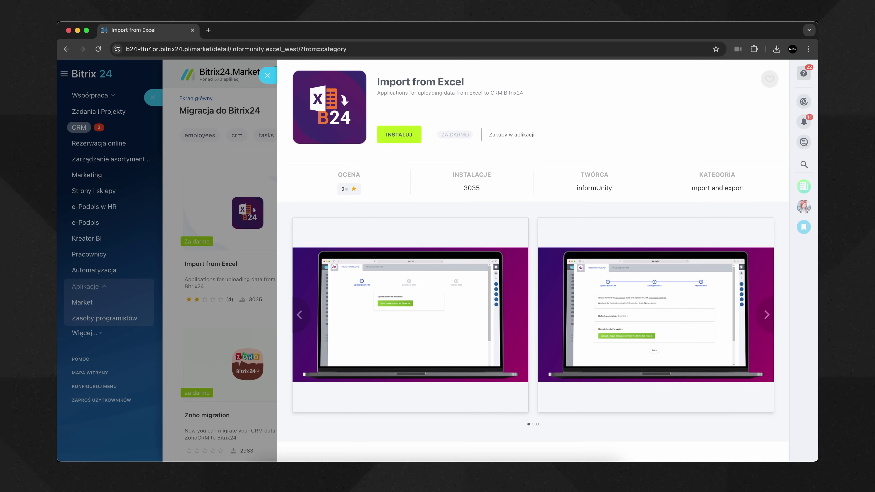
scroll(532, 258, down, 10)
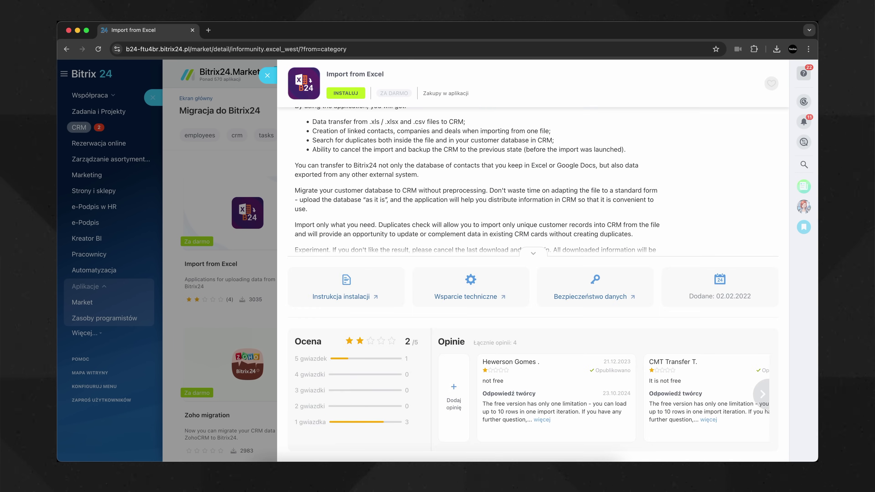
scroll(533, 258, up, 10)
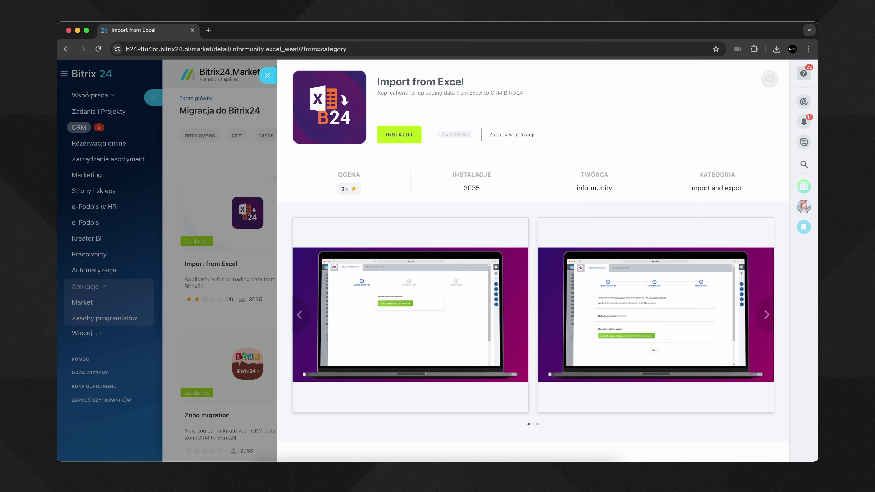
click(267, 76)
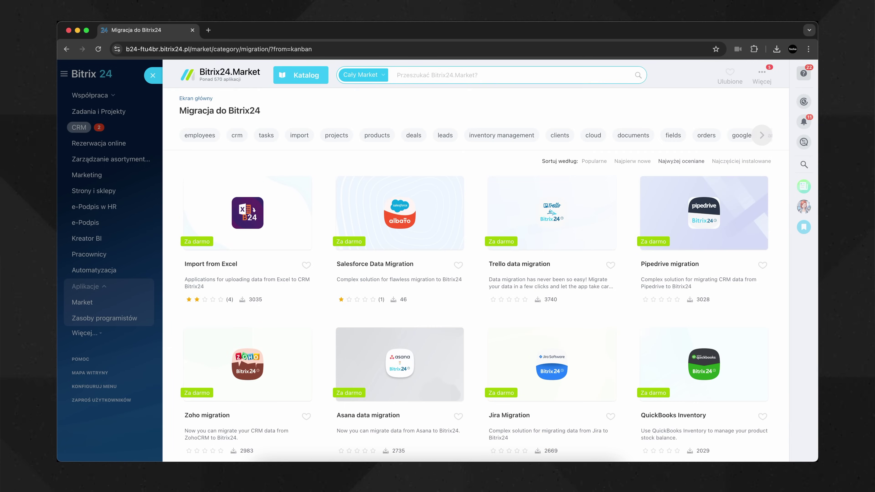
scroll(476, 260, down, 9)
scroll(475, 261, up, 9)
key(Escape)
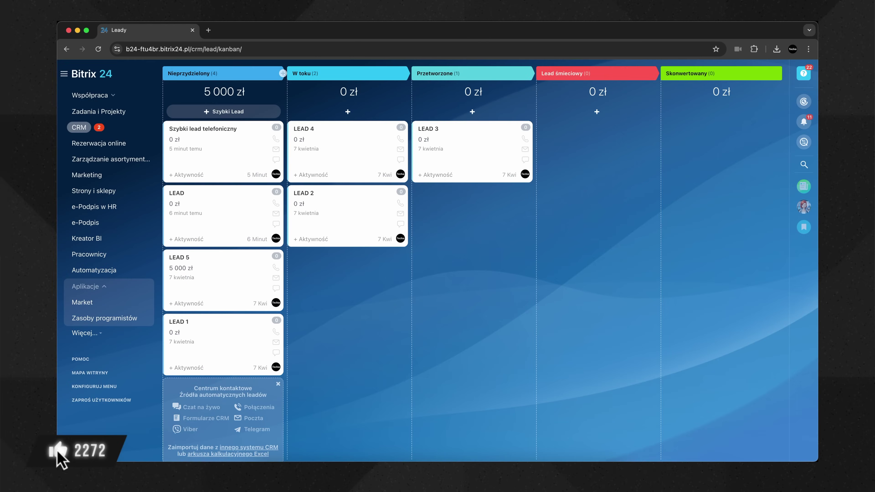
Step: Open the lead import from a spreadsheet and examine its data file and column format settings
click(227, 455)
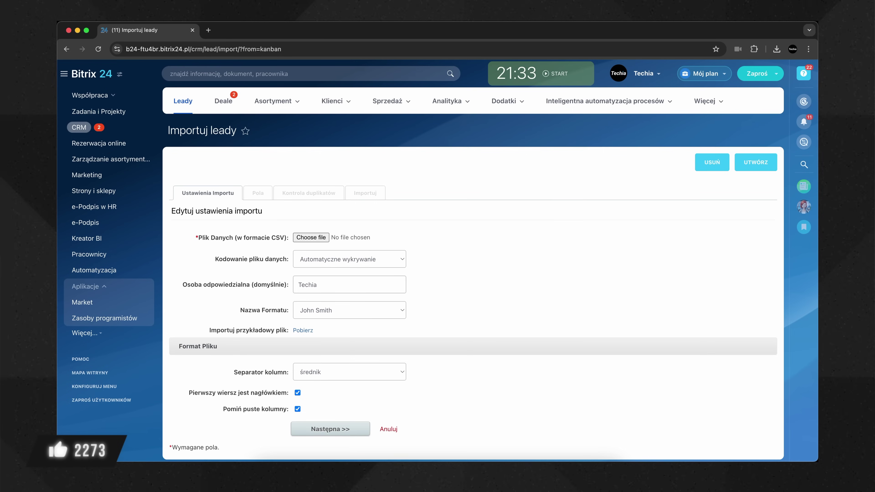
scroll(449, 260, down, 2)
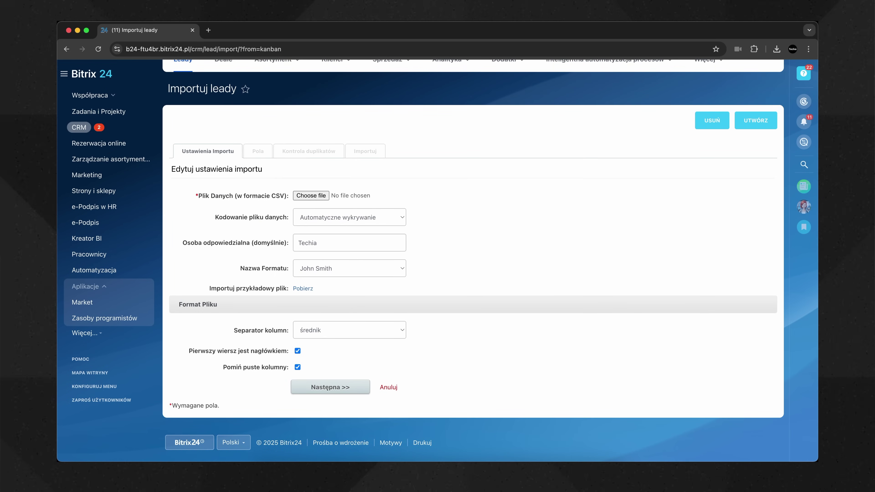
scroll(450, 260, up, 2)
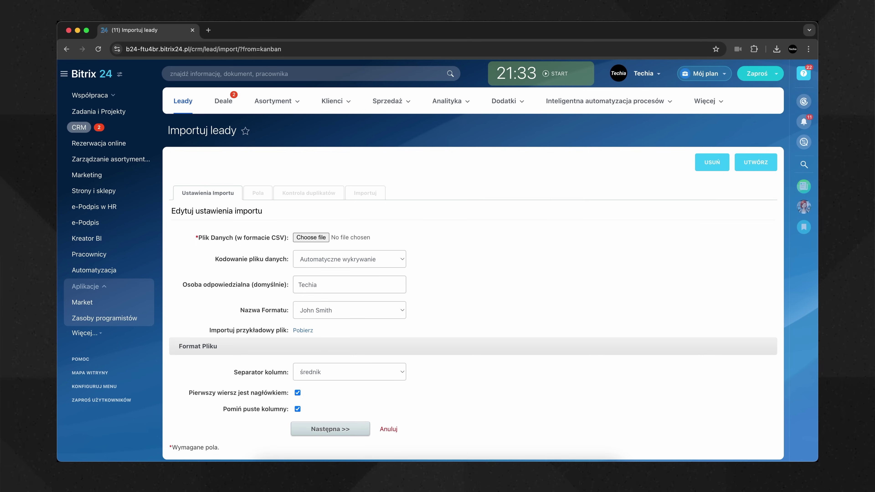
scroll(450, 261, down, 2)
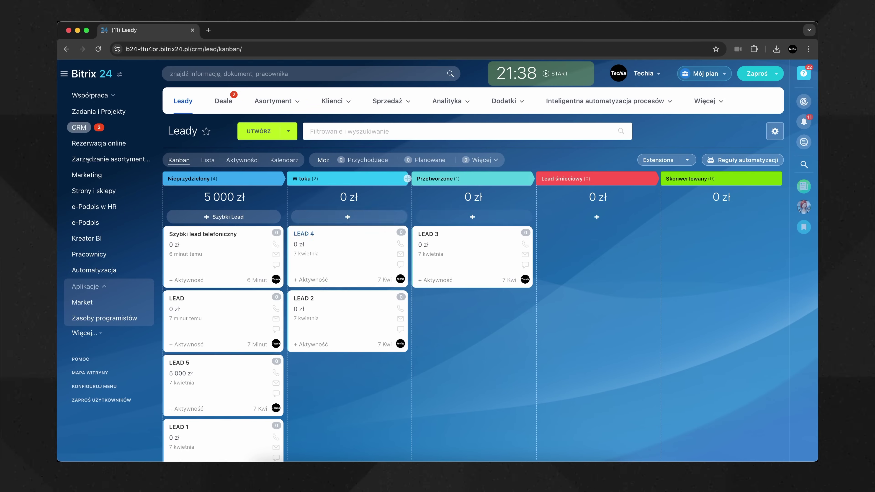
Step: Fill in a new lead named "Zapytanie o produkt X" with an amount of 5 000 złoty and an existing contact as the client
click(258, 131)
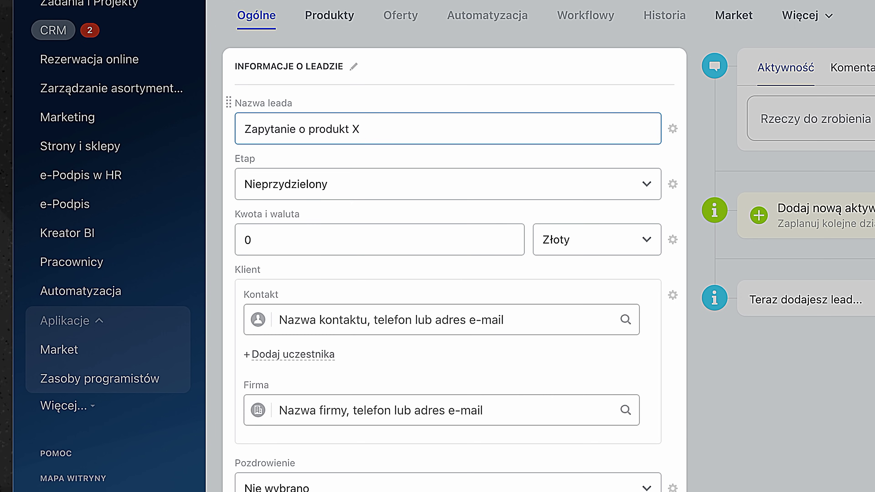
double_click(248, 239)
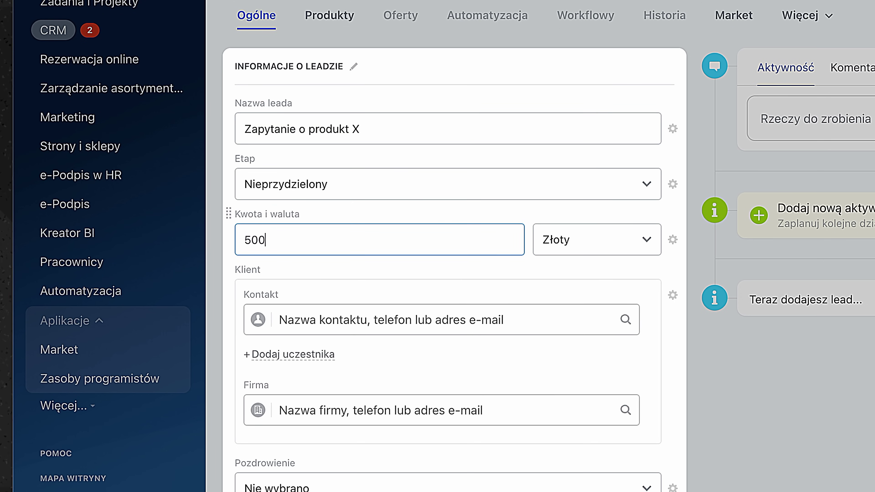
click(310, 320)
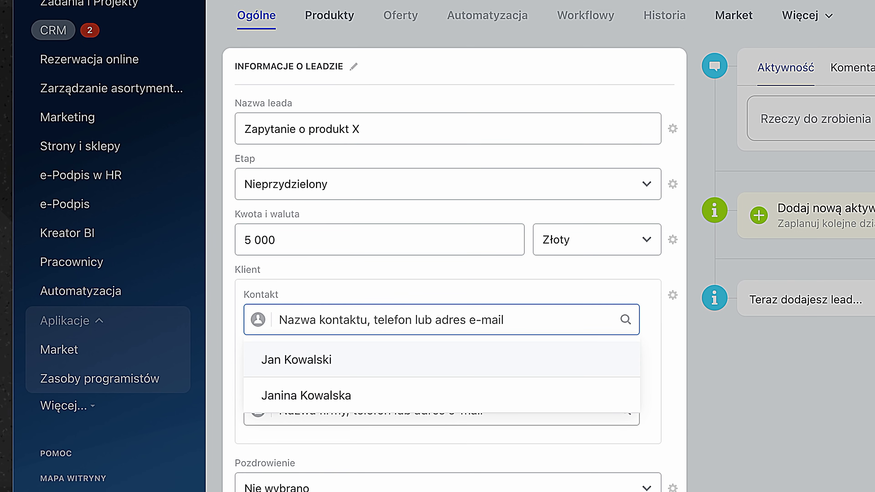
click(306, 396)
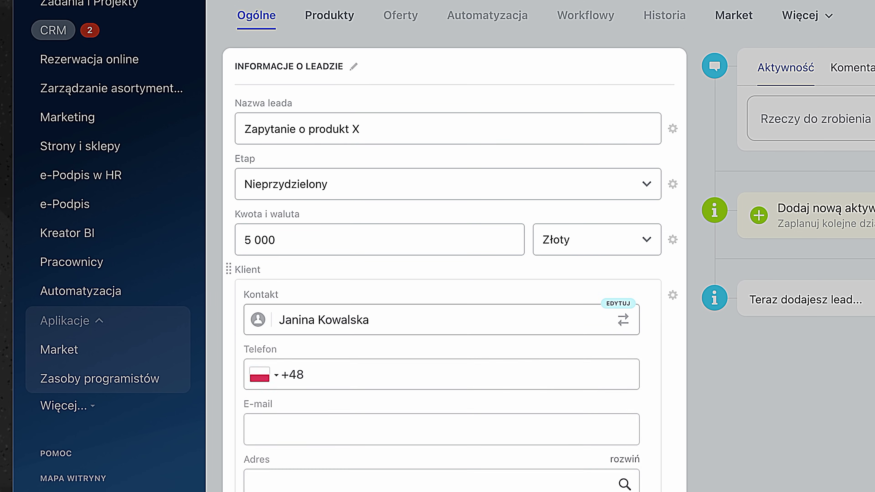
scroll(444, 246, down, 4)
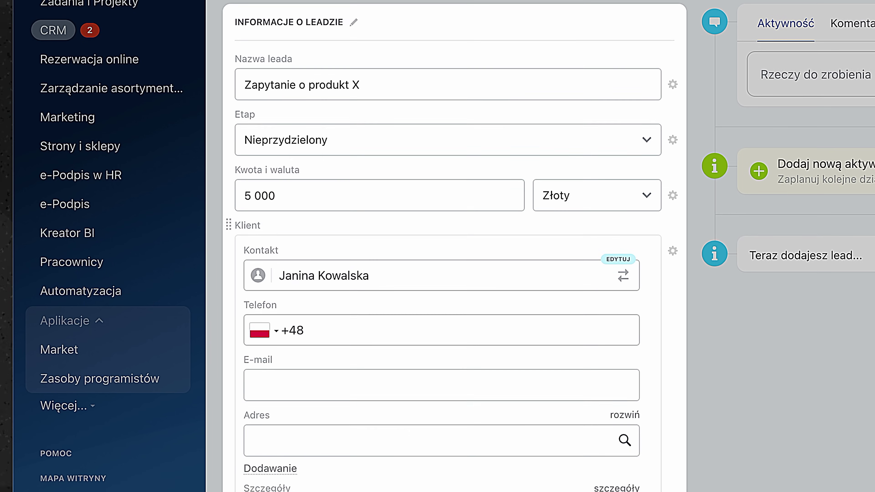
scroll(444, 246, down, 5)
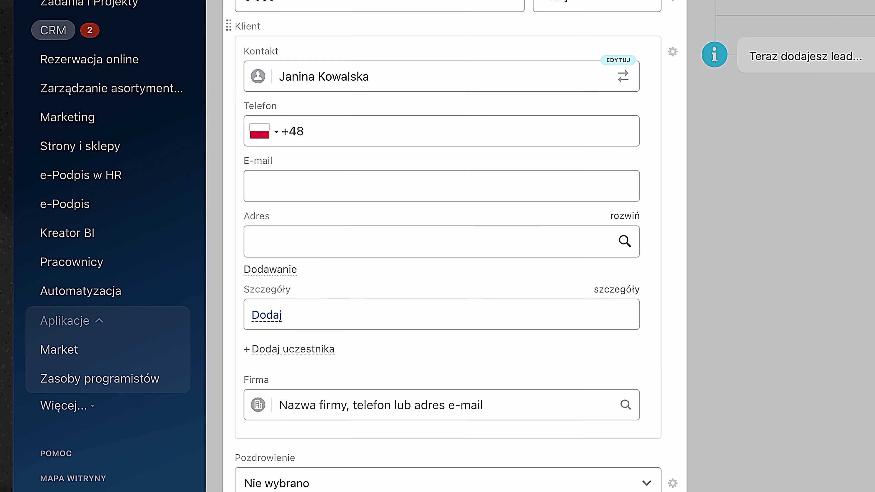
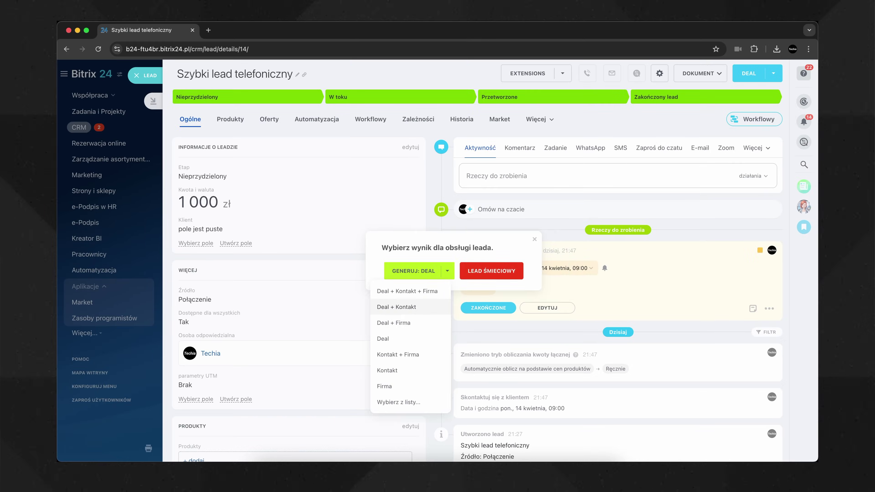
Step: Convert the lead "Szybki lead telefoniczny" into a deal and a contact, entering the contact's first and last name, and review the created deal
click(322, 230)
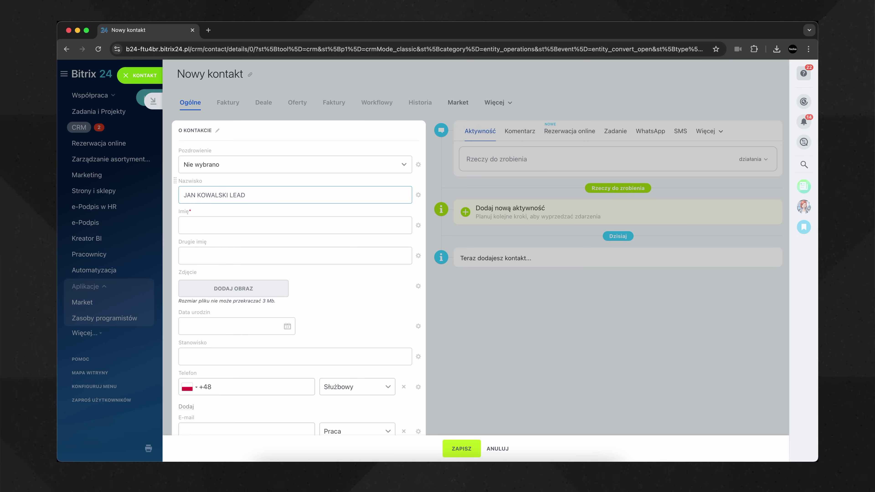
click(295, 225)
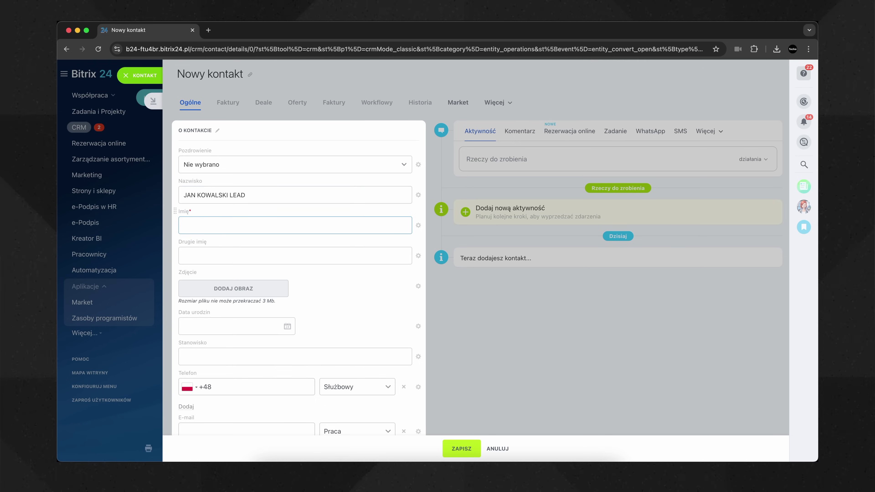
scroll(299, 258, down, 10)
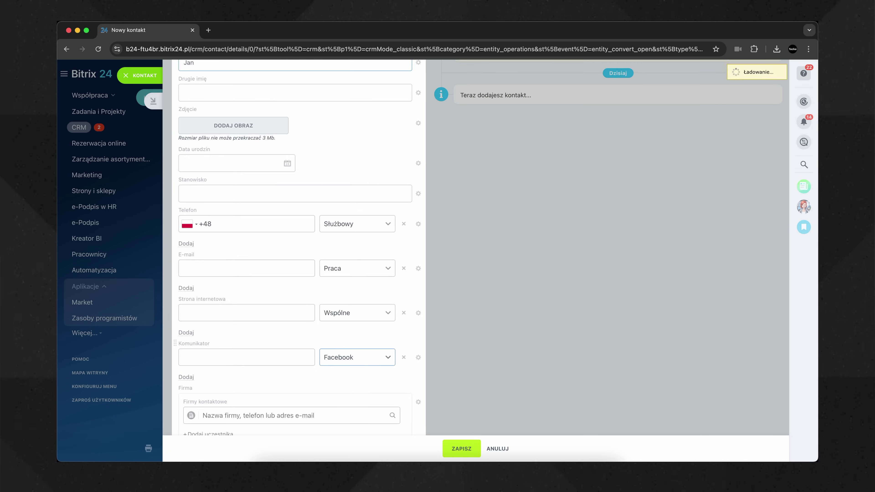
click(461, 448)
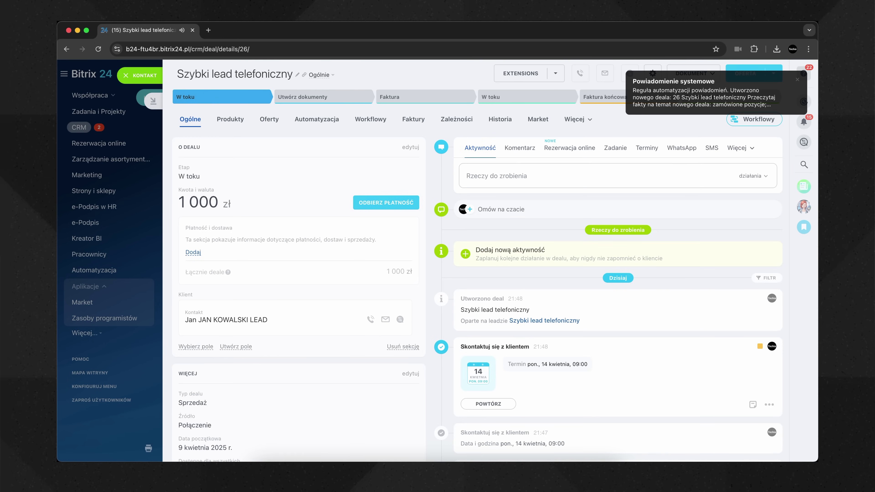
scroll(475, 262, down, 4)
scroll(476, 262, up, 4)
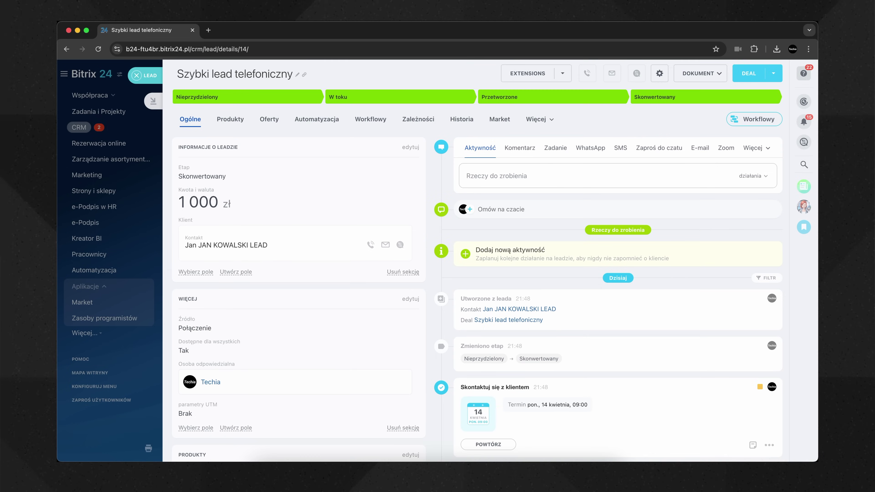
Step: Leave the converted lead and open the deal "Szybki lead telefoniczny" from the deals board
key(Escape)
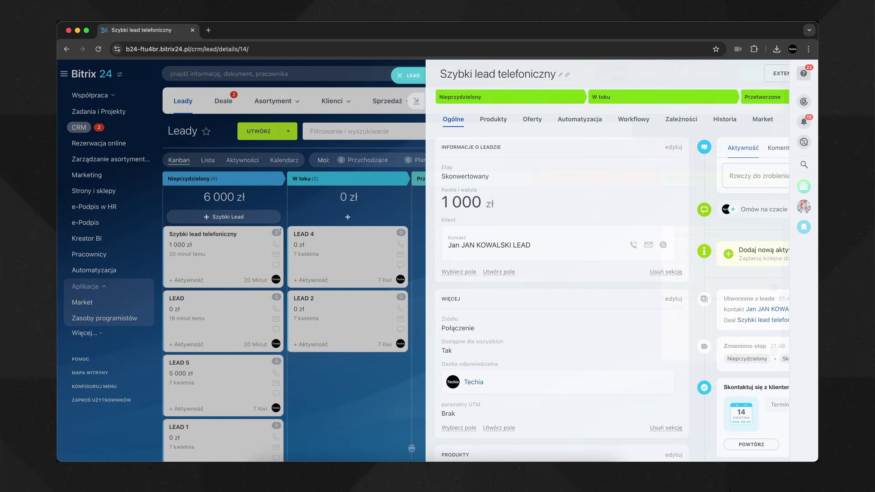
click(222, 100)
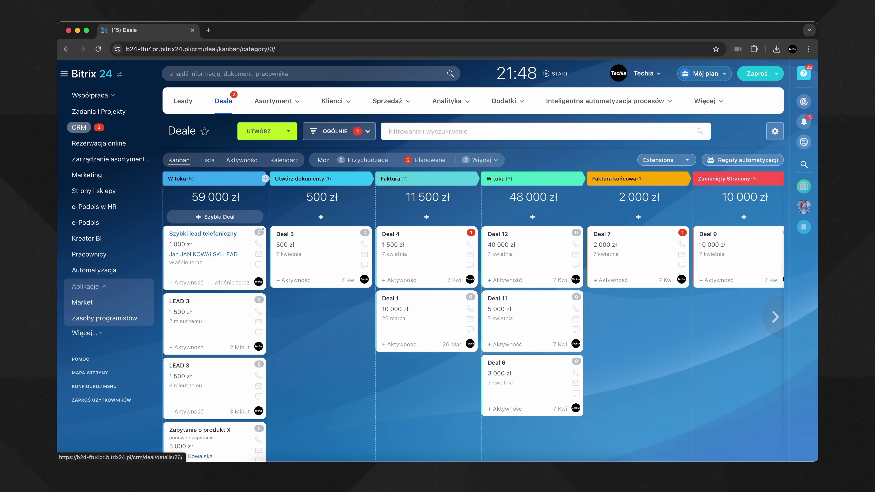
click(203, 234)
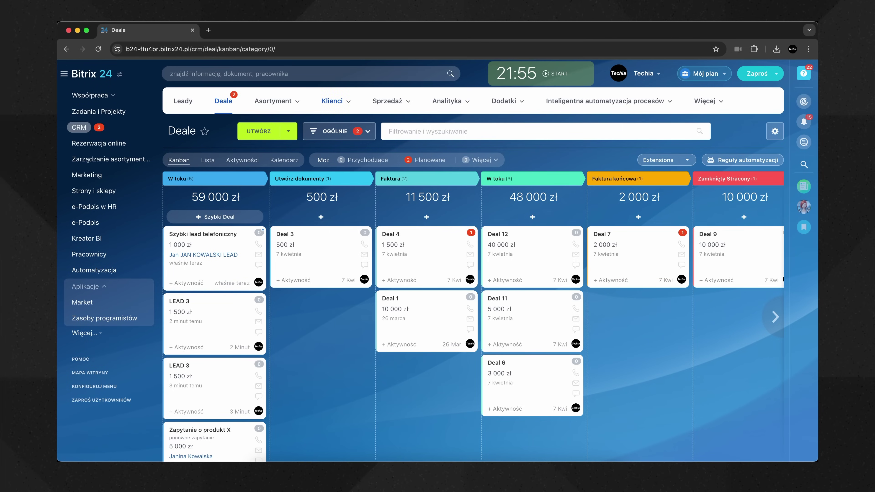
Step: Examine the second contact's card in the client contacts list and return to the list
mouse_move(336, 101)
click(334, 129)
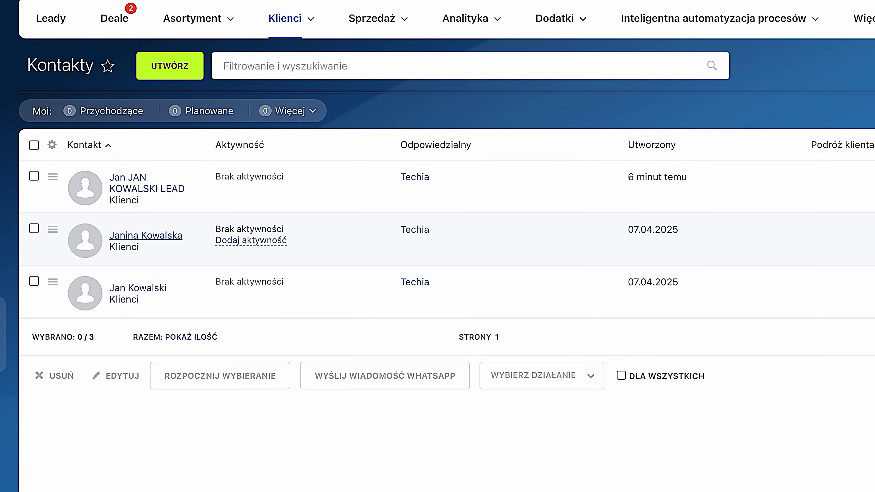
click(146, 236)
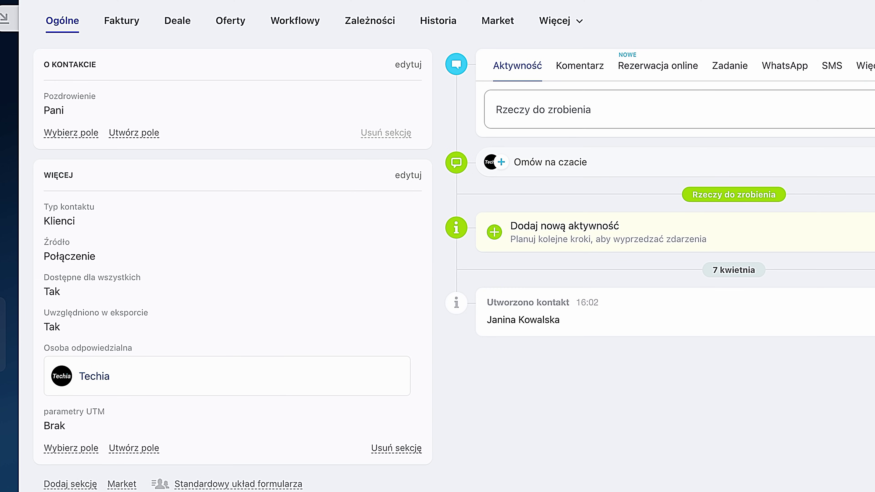
click(3, 0)
Step: Open the list of client companies, examine the details of Firma 1 and return to the list
mouse_move(289, 19)
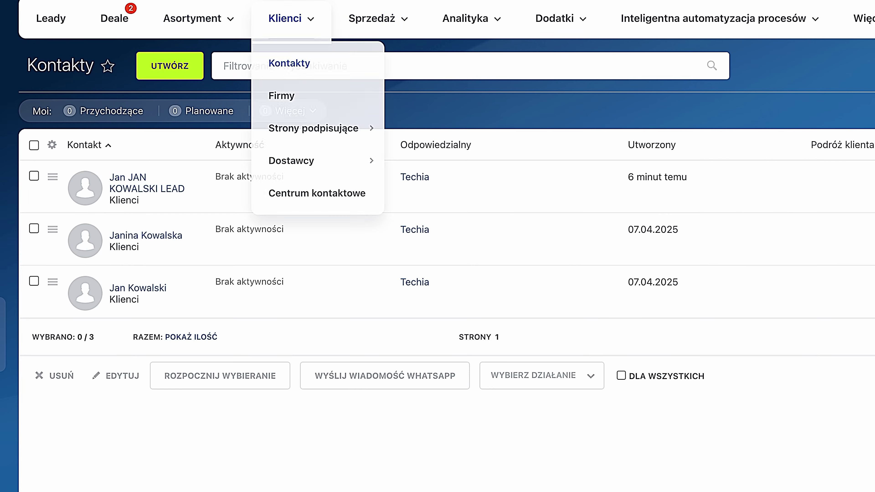
click(281, 95)
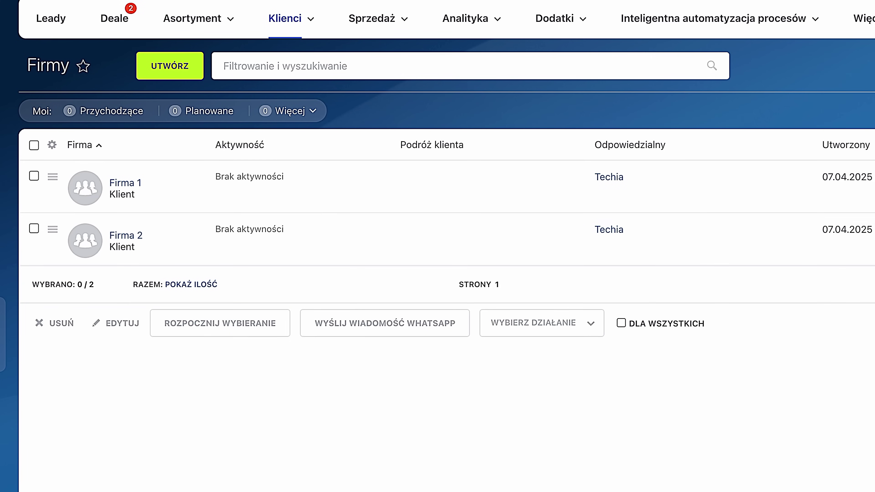
click(125, 182)
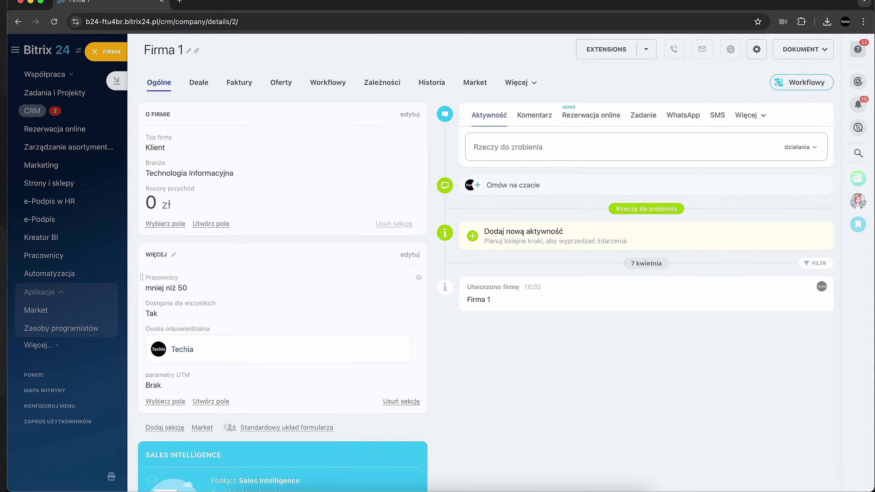
scroll(298, 278, down, 3)
scroll(299, 278, up, 3)
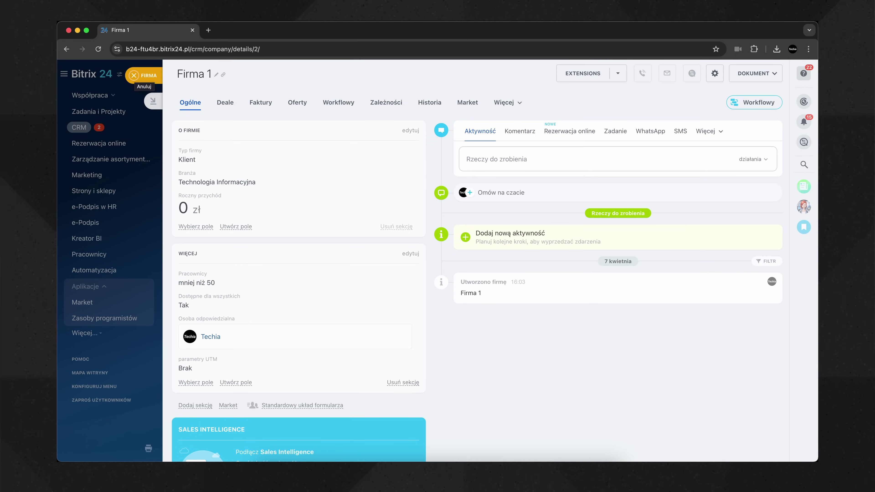
click(134, 75)
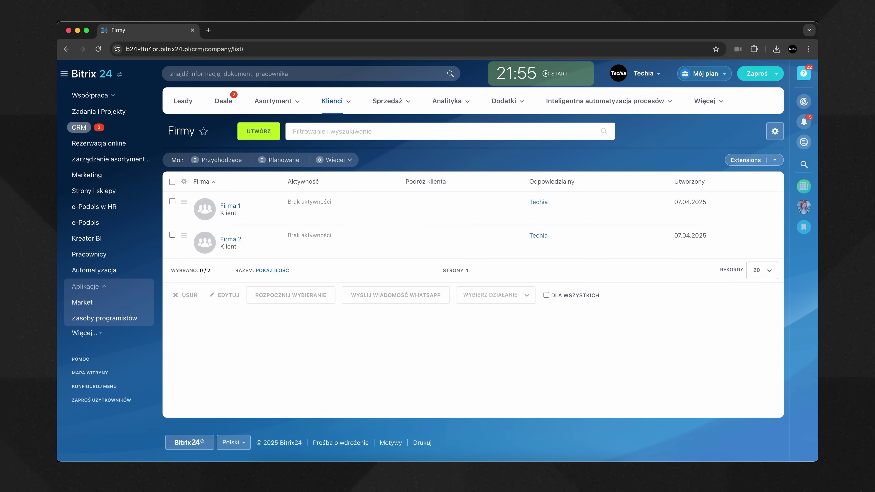
Step: Examine the details of the company Firma 2, including its company type field, and return to the company list without saving
click(231, 239)
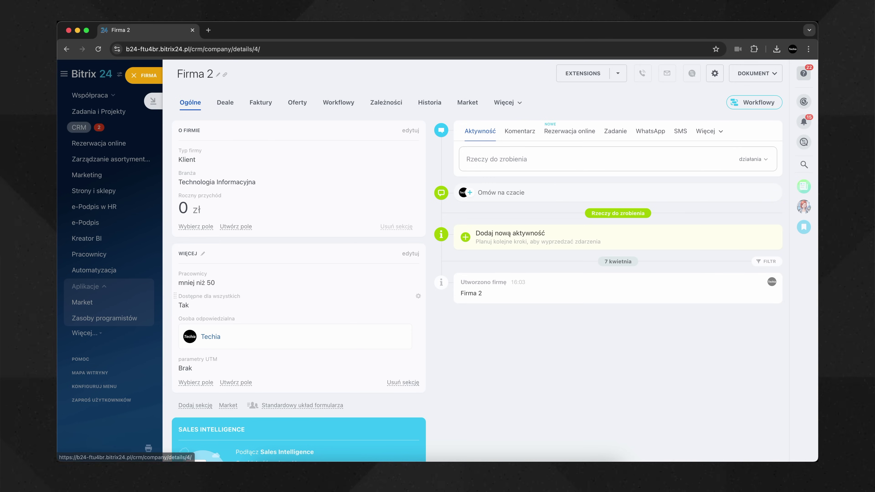
click(187, 159)
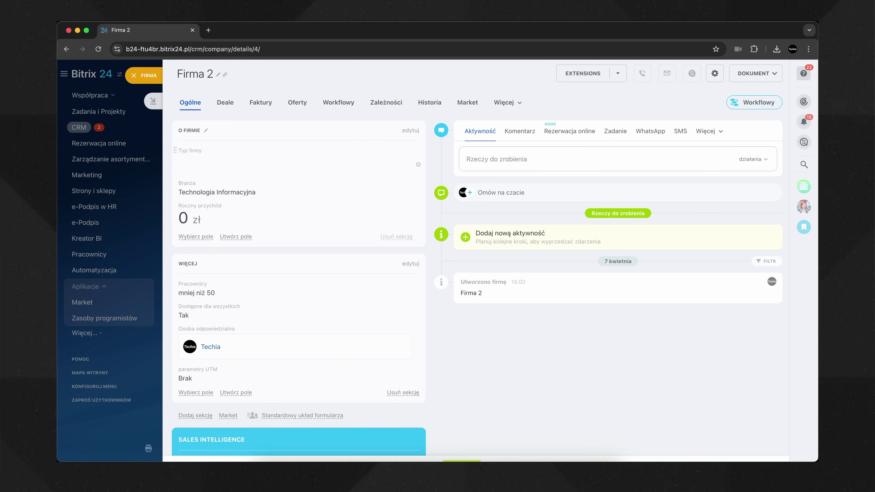
scroll(295, 312, down, 3)
scroll(296, 312, up, 3)
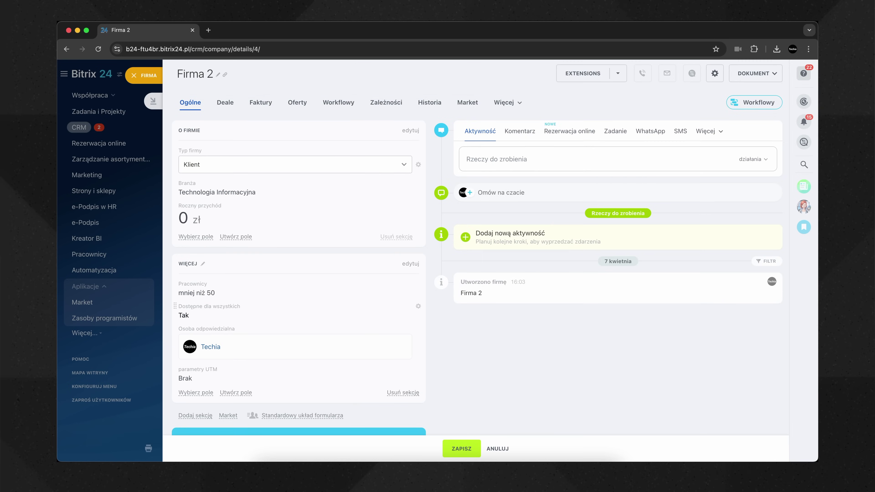
scroll(241, 303, down, 3)
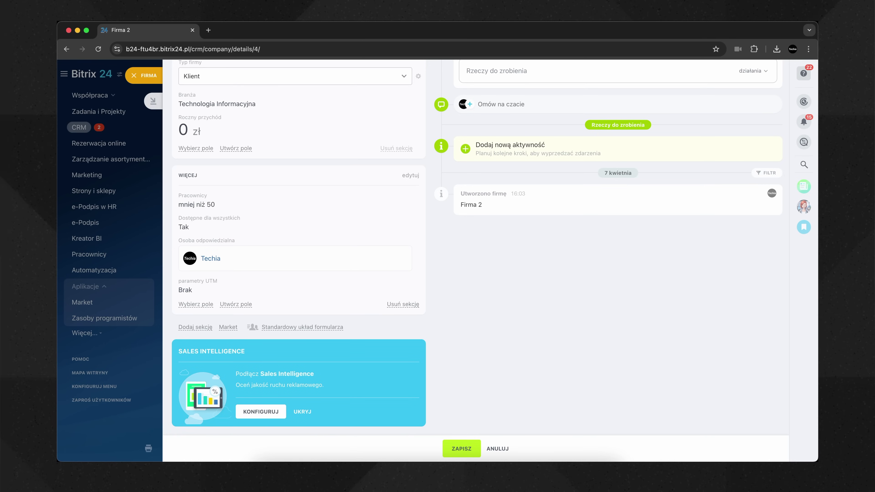
scroll(475, 246, up, 3)
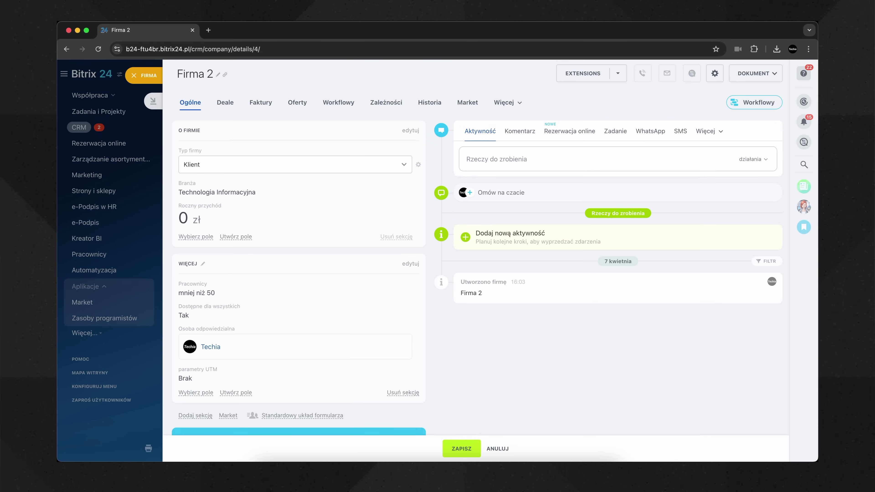
click(134, 75)
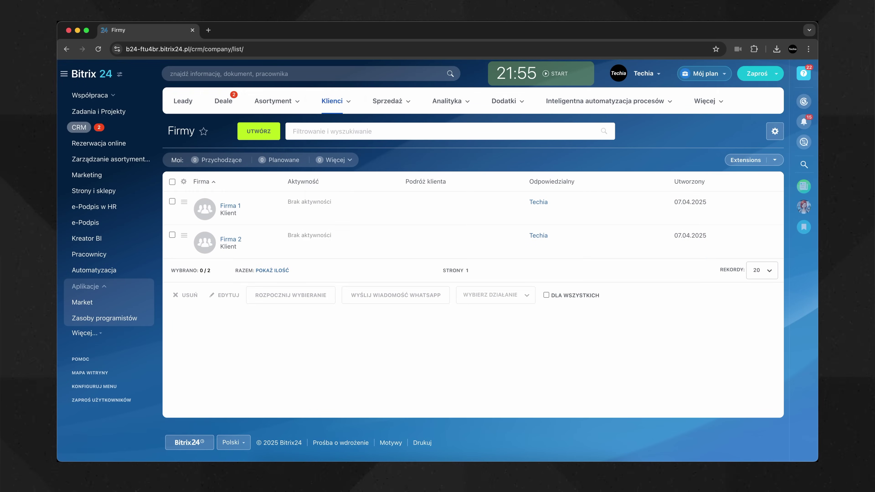
Step: Compare the client contacts list with the companies list by viewing one after the other
mouse_move(336, 101)
click(335, 129)
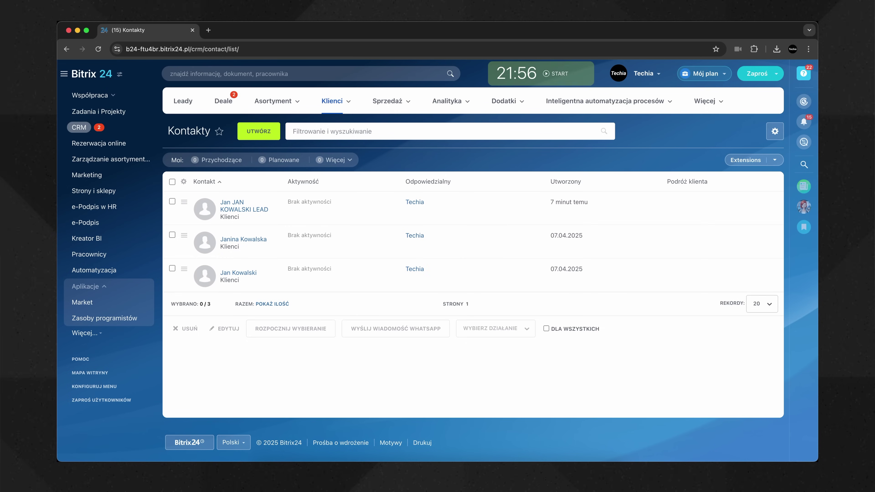
mouse_move(336, 101)
click(330, 145)
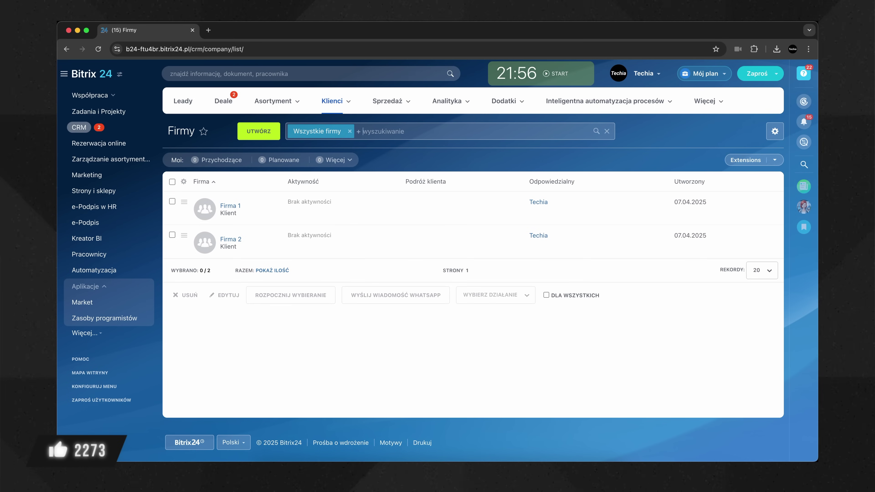
Step: Search the client contacts by first name and open the matching contact's card
mouse_move(335, 101)
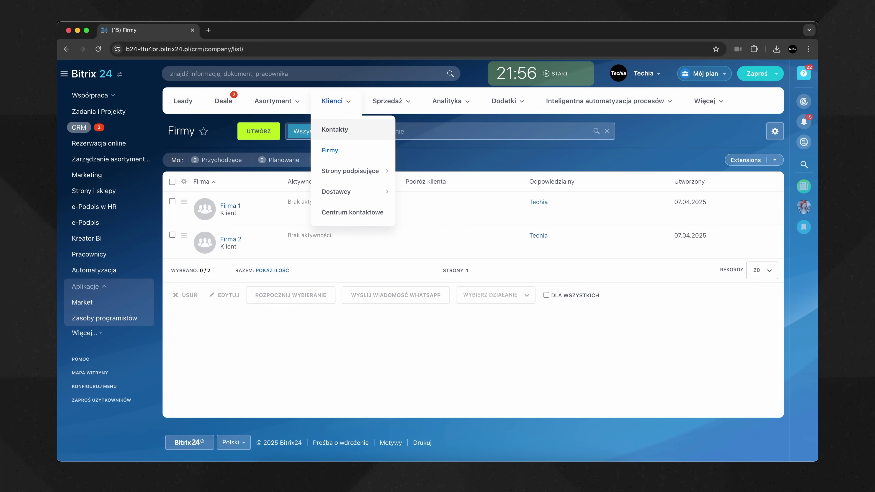
click(334, 129)
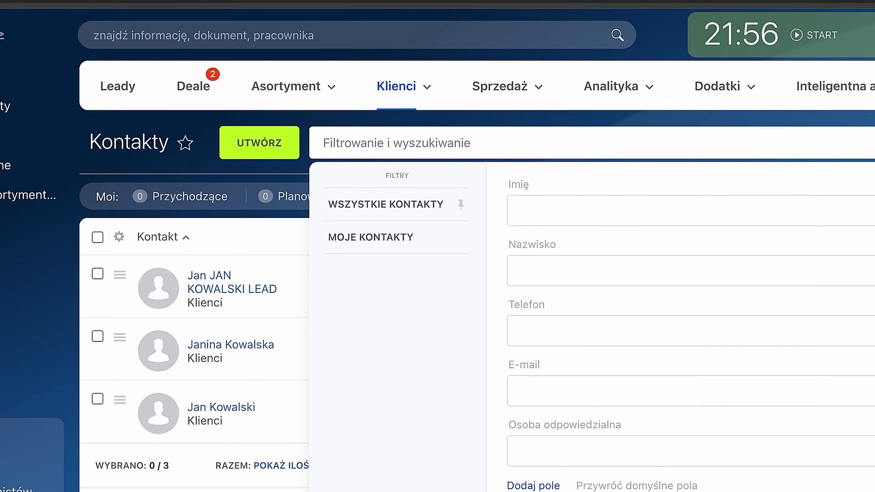
text(JANINA)
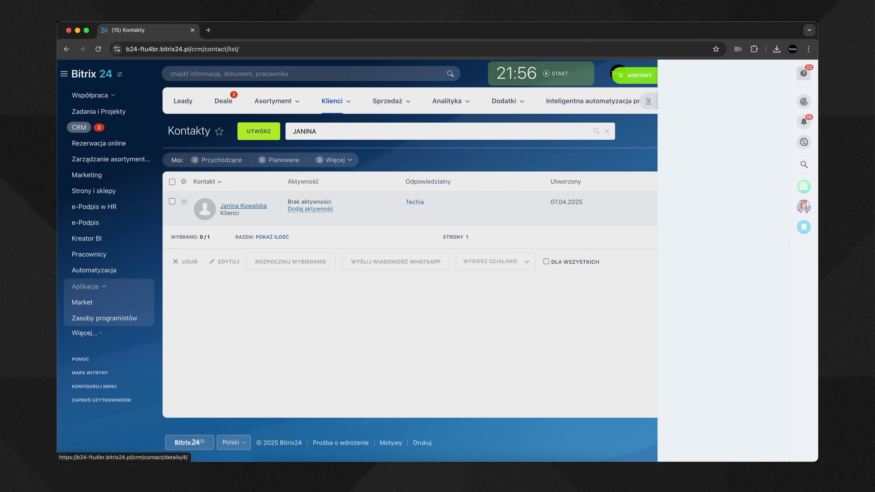
click(229, 292)
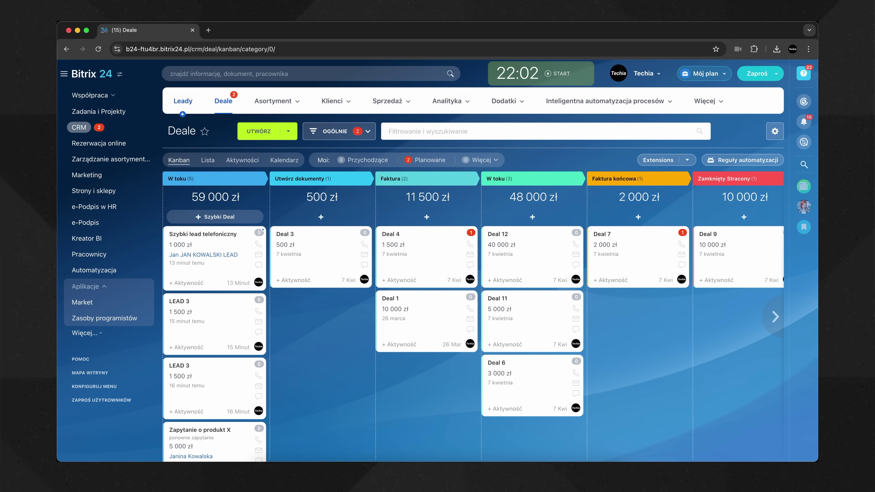
Step: Examine the deal "Szybki lead telefoniczny" and the blank form for a new deal, returning to the deals board
click(223, 101)
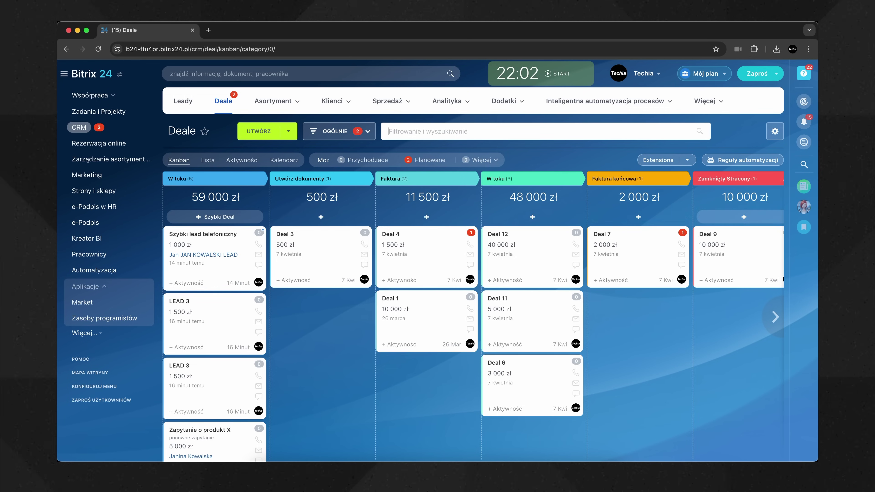
mouse_move(277, 101)
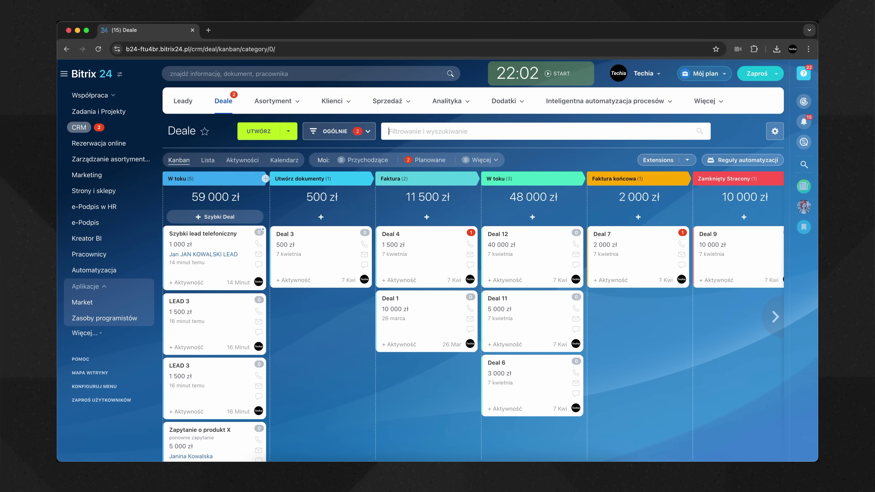
click(202, 233)
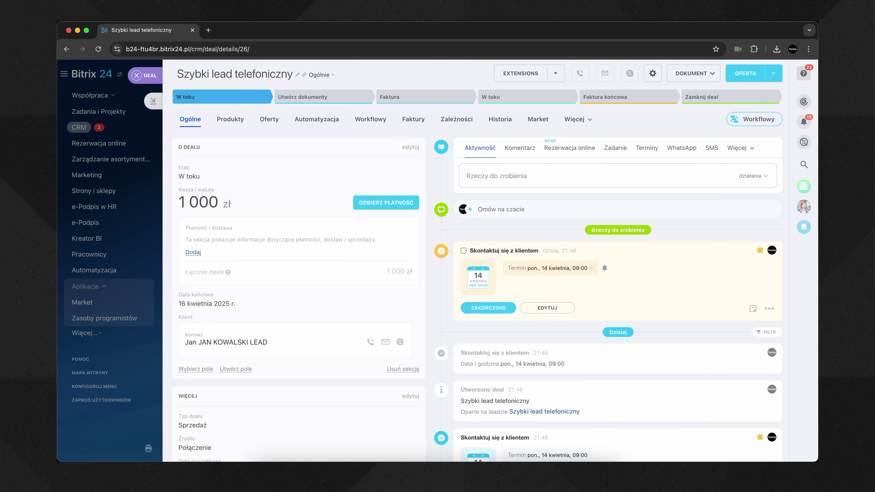
click(137, 75)
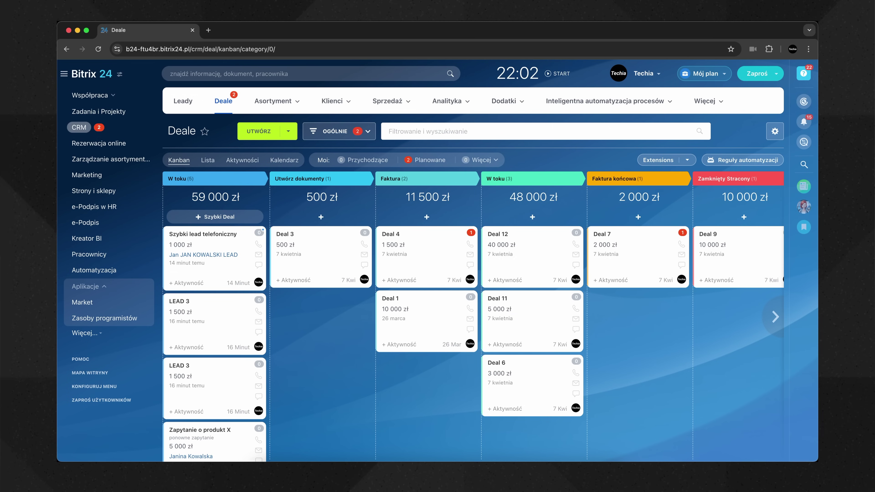
click(259, 131)
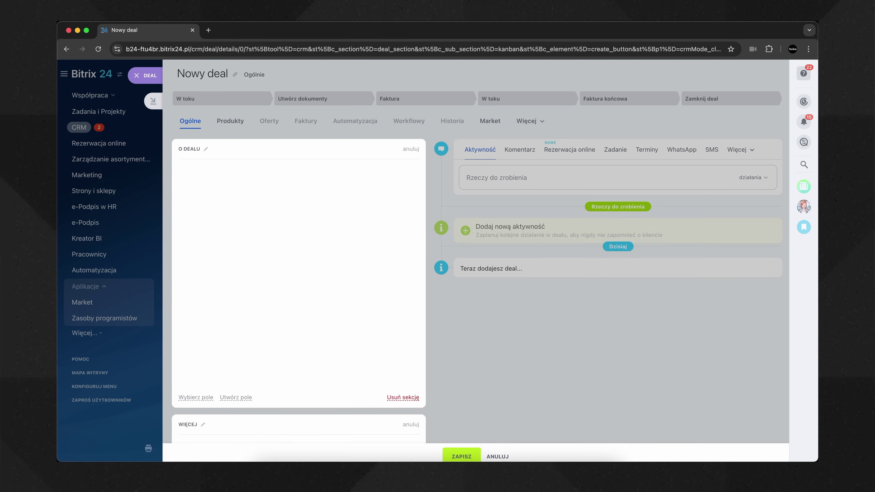
click(137, 76)
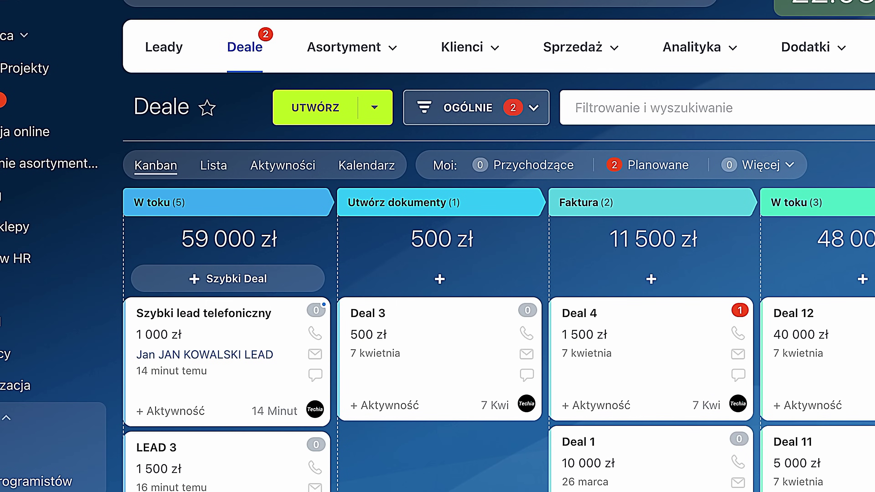
Step: Examine the deal pipeline's stages through to Zamknięty Wygrany, and the total amounts of the W toku and Utwórz dokumenty stages
scroll(227, 393, down, 5)
scroll(227, 394, up, 5)
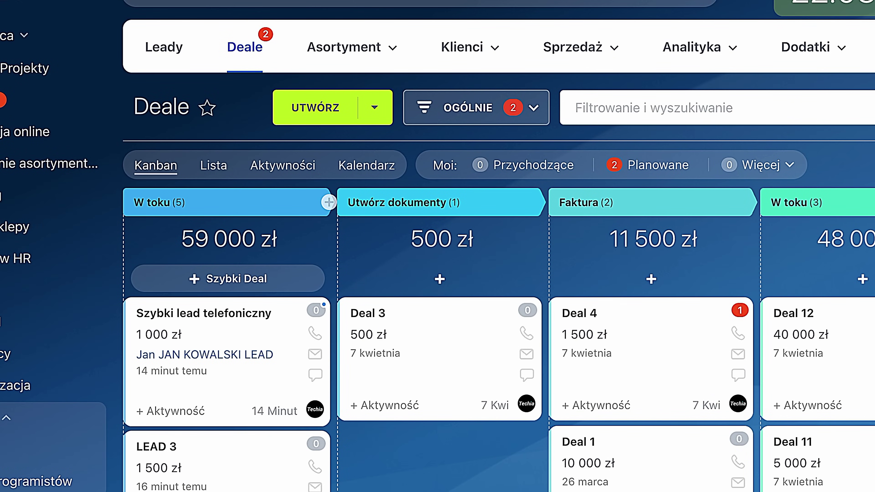
scroll(499, 339, right, 10)
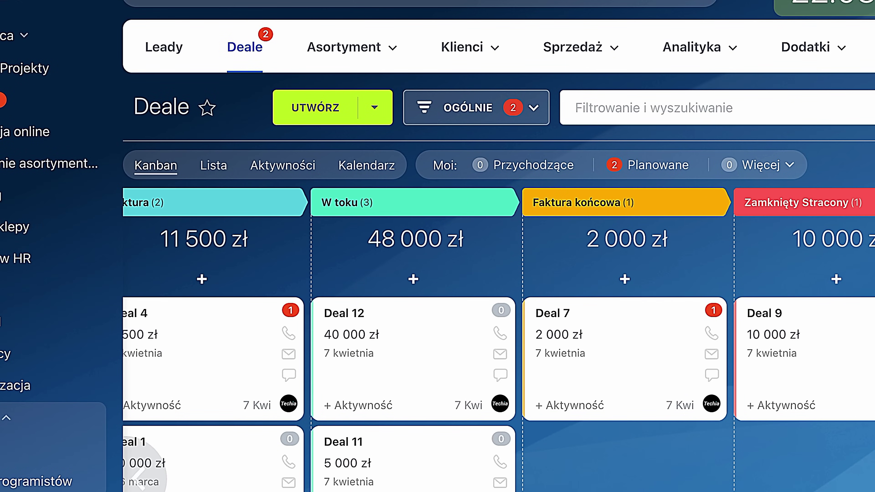
scroll(227, 279, left, 10)
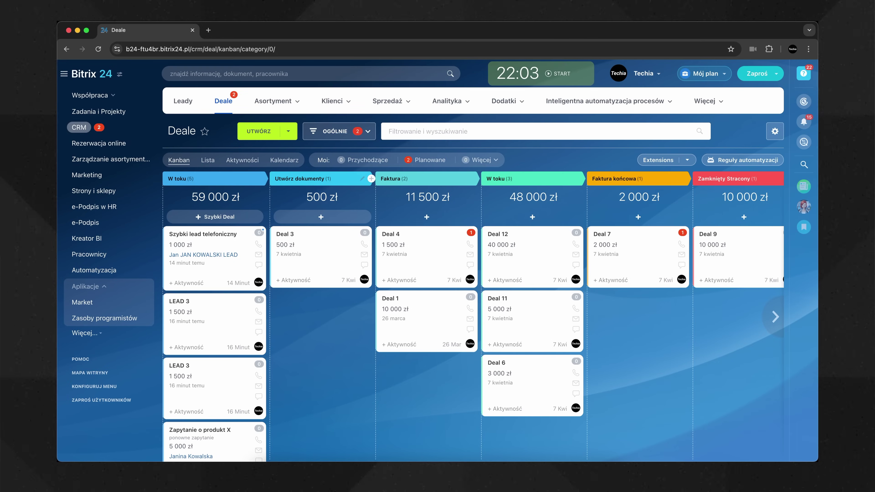
mouse_move(774, 316)
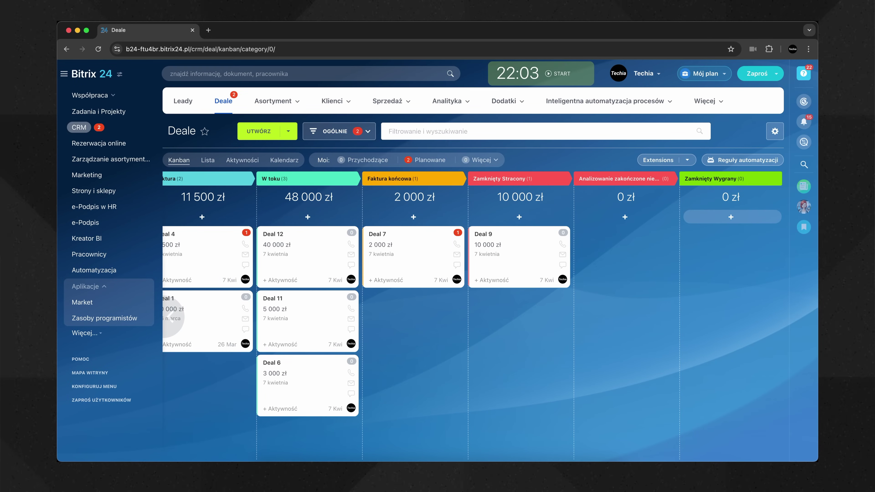
scroll(448, 310, left, 6)
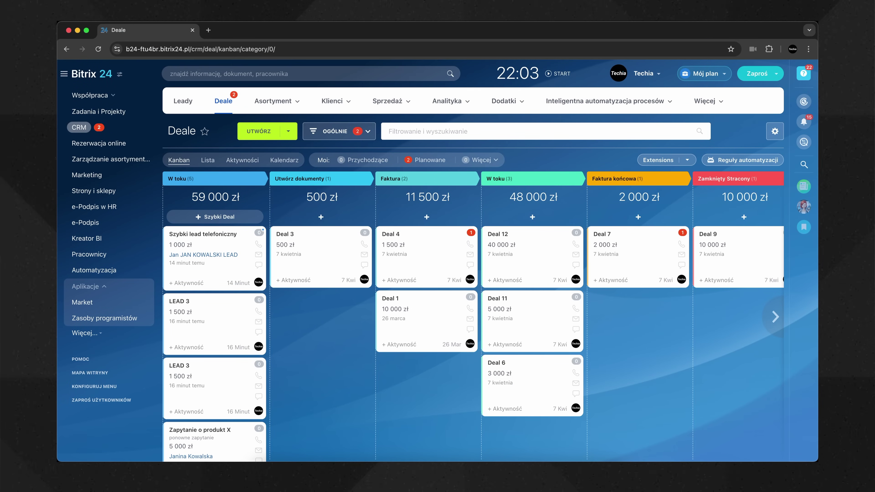
drag(192, 197, 240, 197)
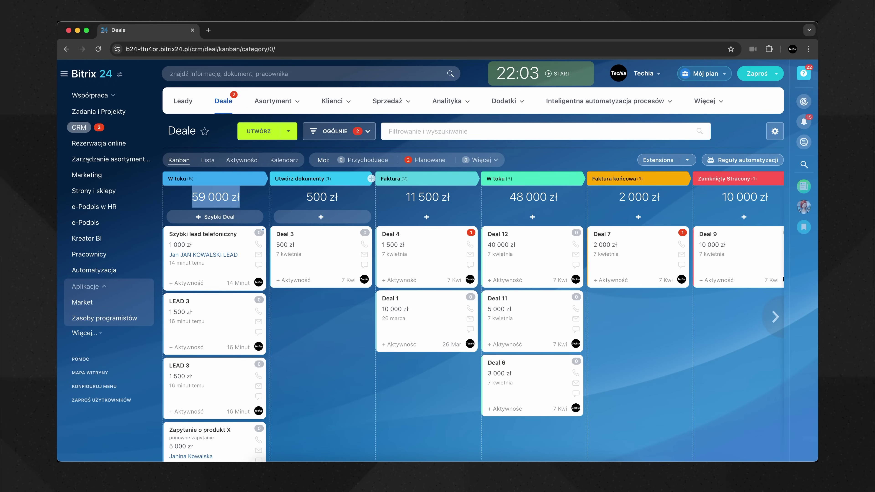
click(305, 198)
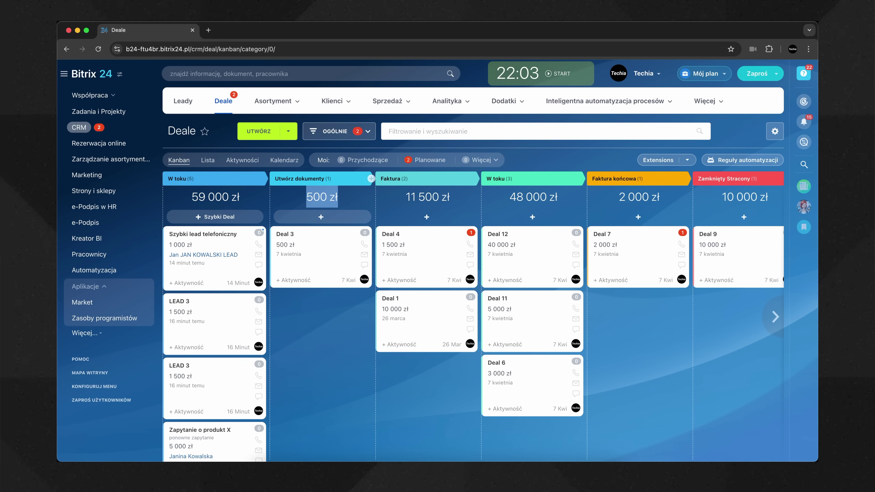
Step: Check the Faktura stage's total amount, and examine the deals in list view sorted by creation date in both orders
drag(405, 197, 439, 197)
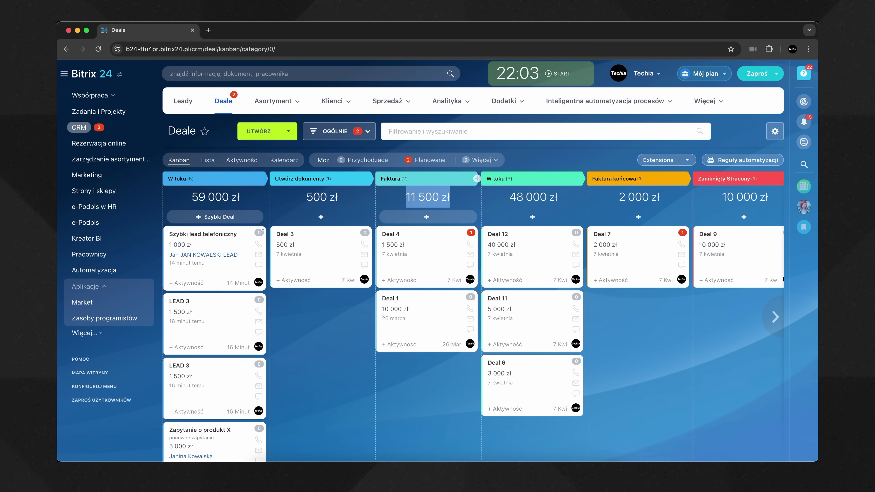
click(208, 160)
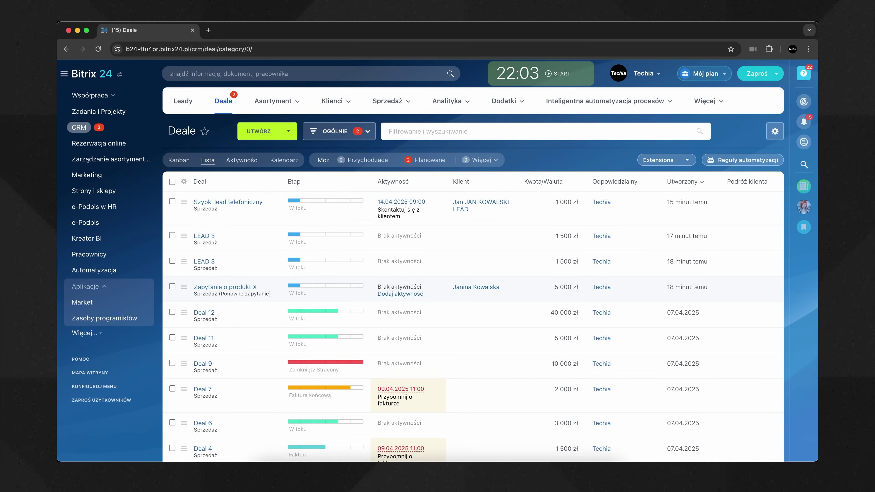
scroll(473, 311, down, 1)
scroll(407, 317, down, 3)
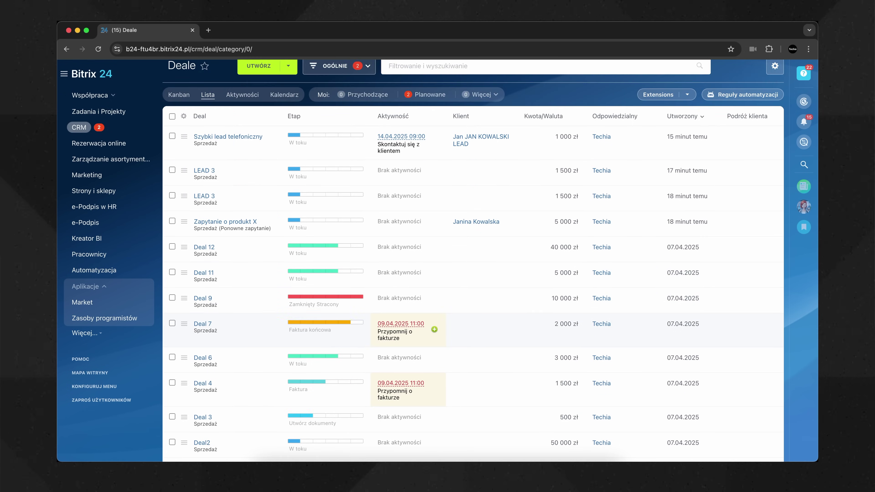
scroll(406, 317, down, 5)
scroll(406, 317, up, 4)
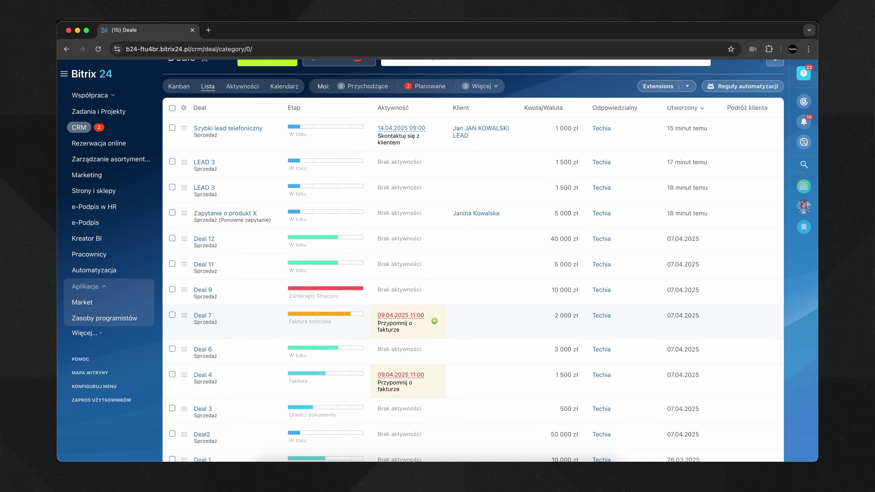
scroll(406, 317, up, 3)
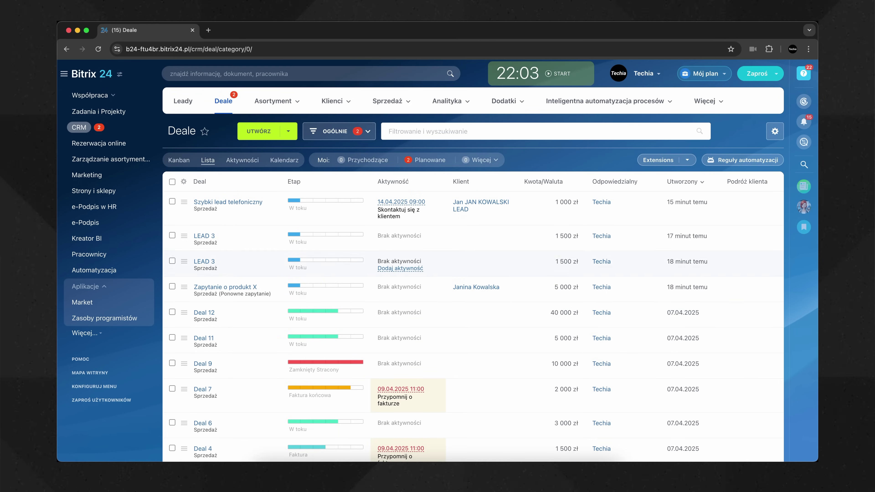
click(682, 181)
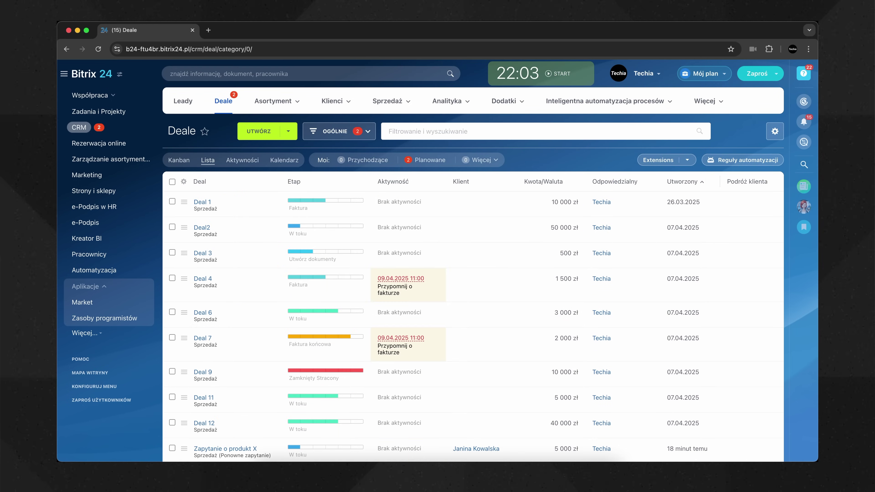
click(682, 181)
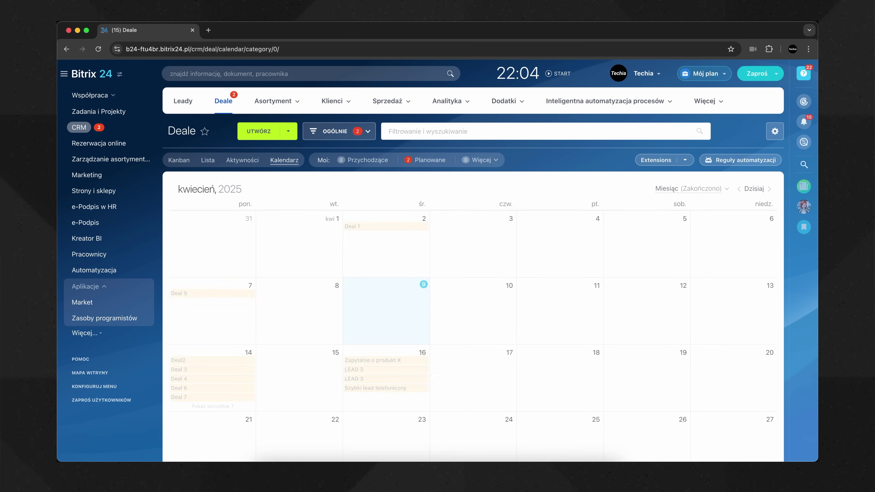
Step: Examine how the deals are spread over April 2025 in the monthly calendar view
scroll(699, 117, down, 3)
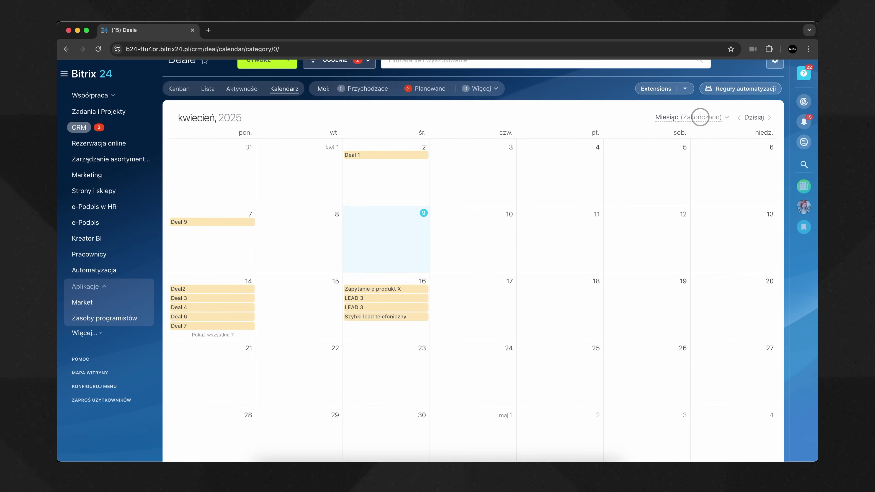
scroll(700, 117, down, 1)
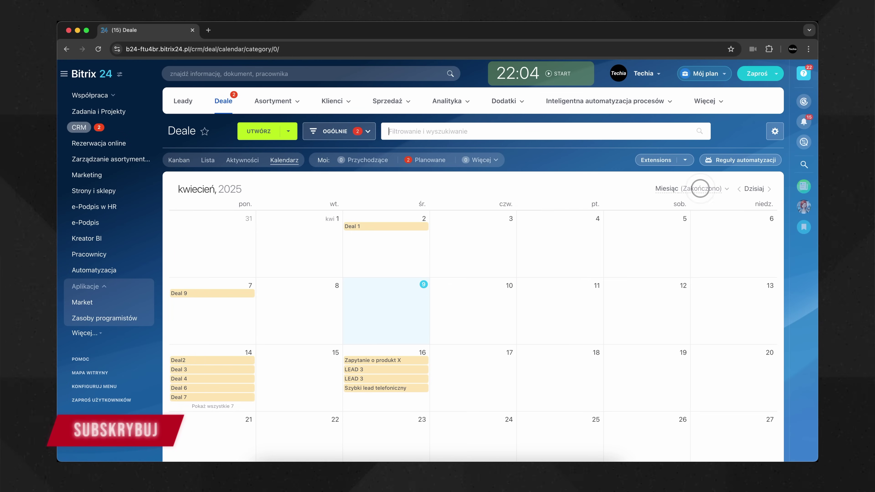
click(284, 160)
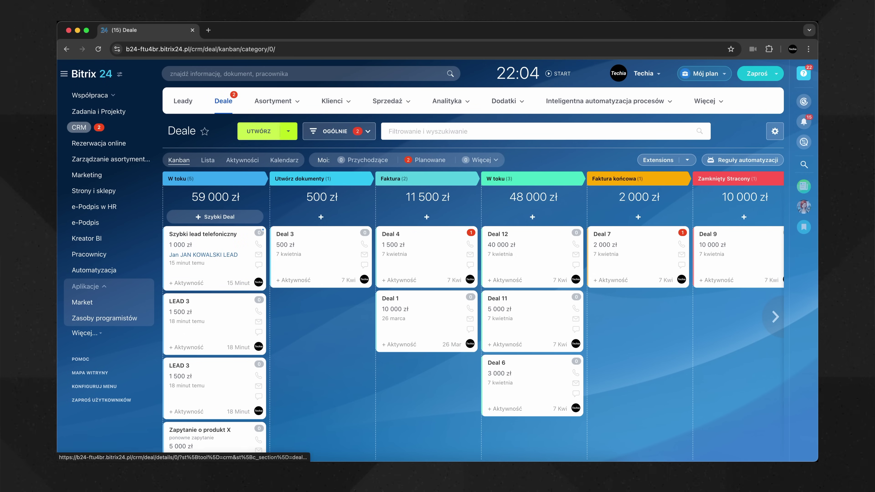
Step: Create a new deal named "Nowy deal - sprzedaż produktu X" with Firma 2 as the client company
click(258, 131)
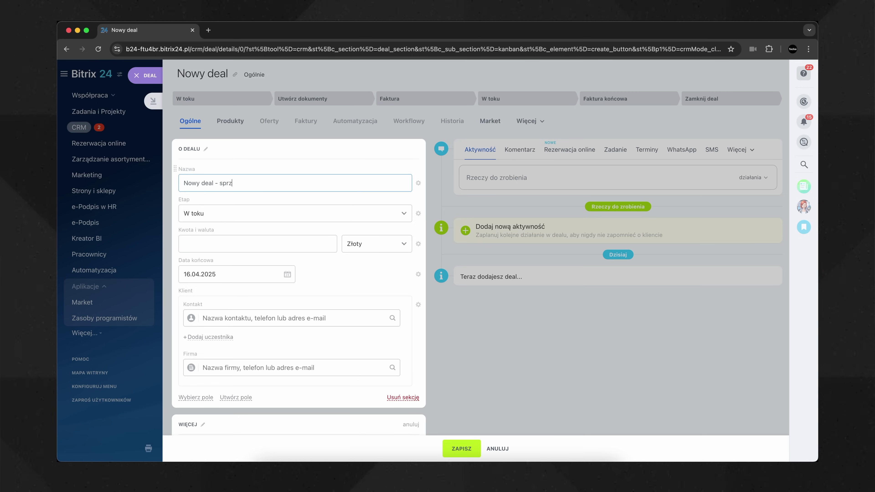
text(edaż produktu X)
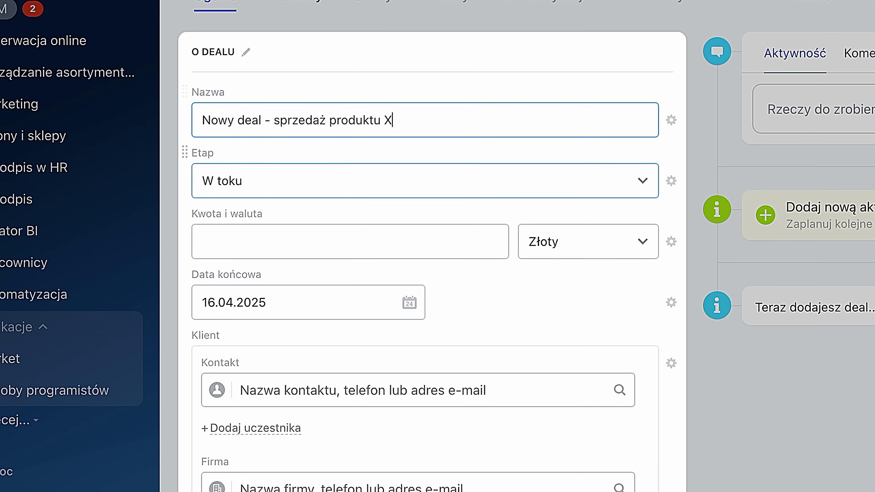
scroll(418, 362, down, 4)
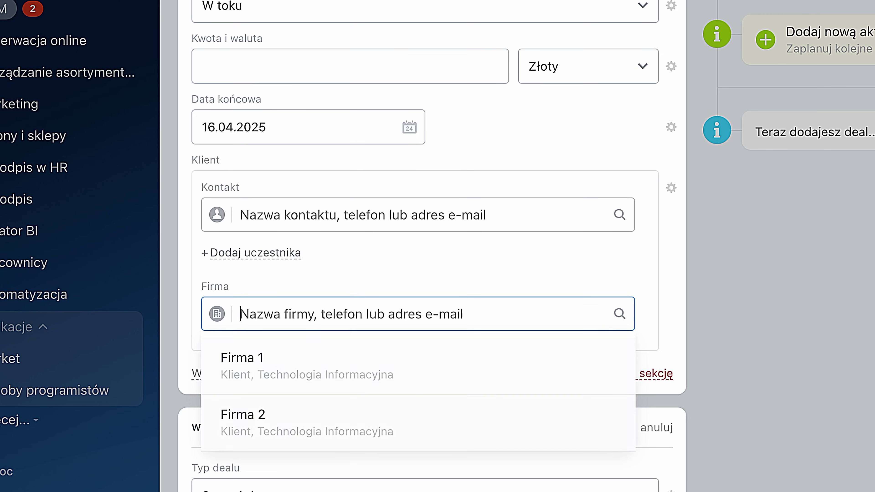
click(306, 423)
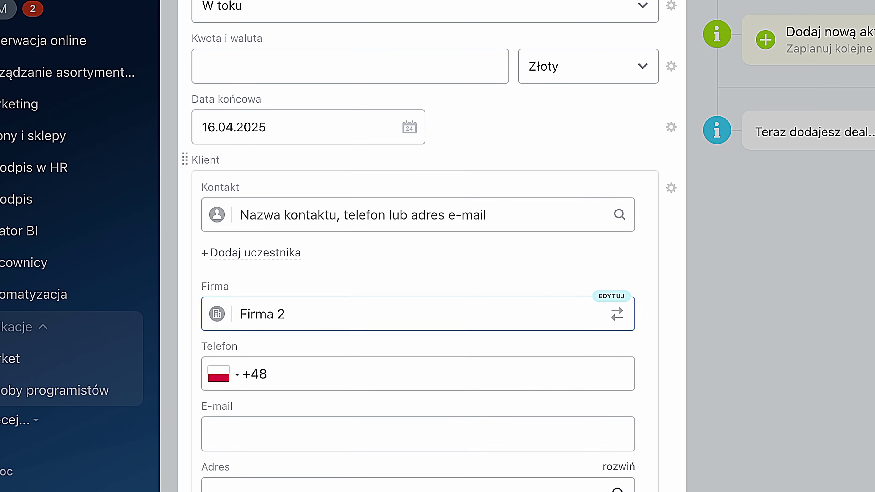
Step: Set the new deal's source to Strona internetowa and its type to Usługi, and review the form's remaining sections
scroll(432, 246, down, 15)
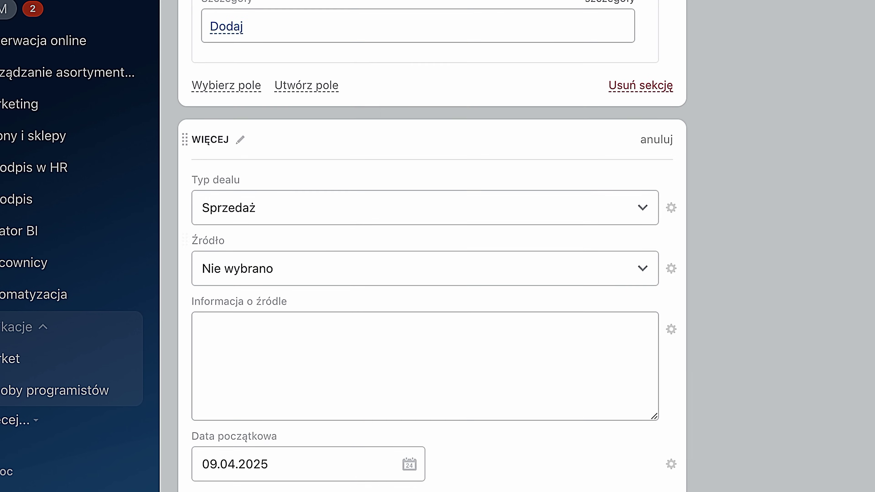
scroll(425, 268, down, 2)
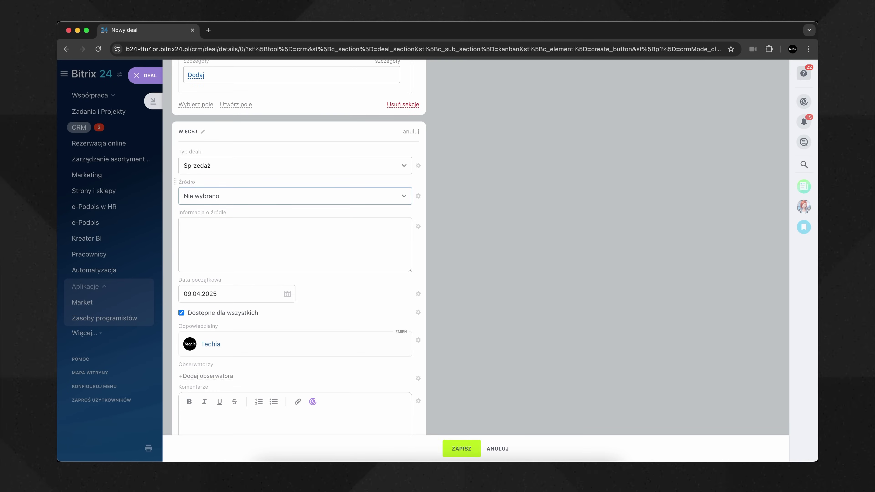
click(292, 196)
click(210, 265)
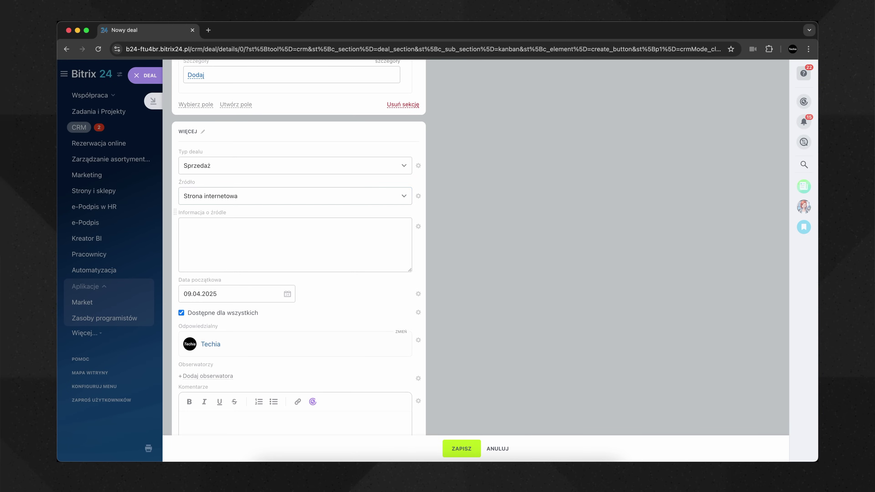
click(293, 165)
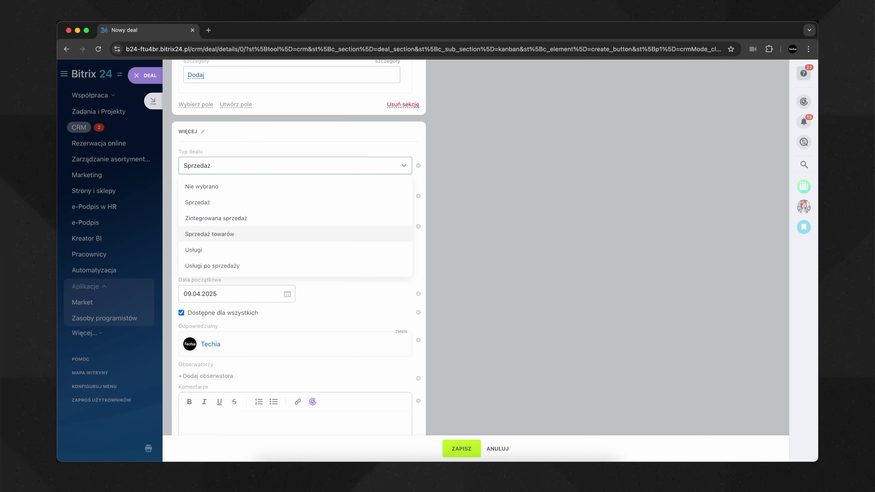
click(207, 250)
scroll(298, 248, down, 8)
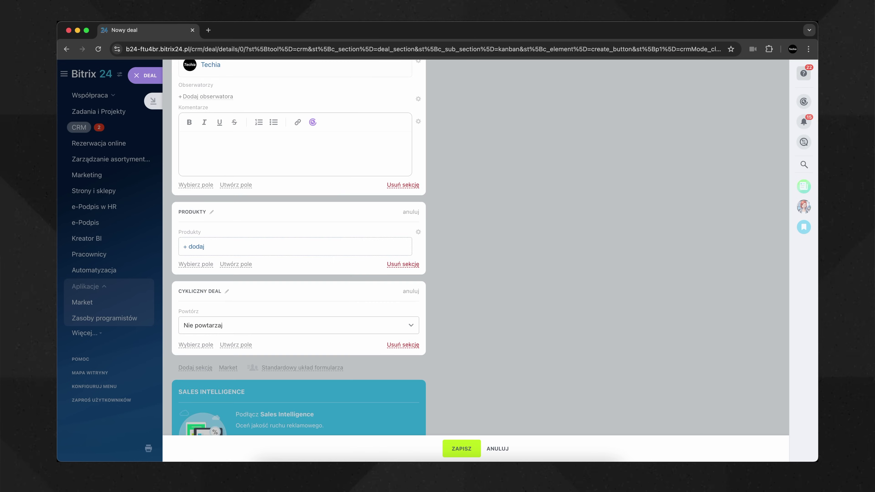
scroll(298, 247, up, 15)
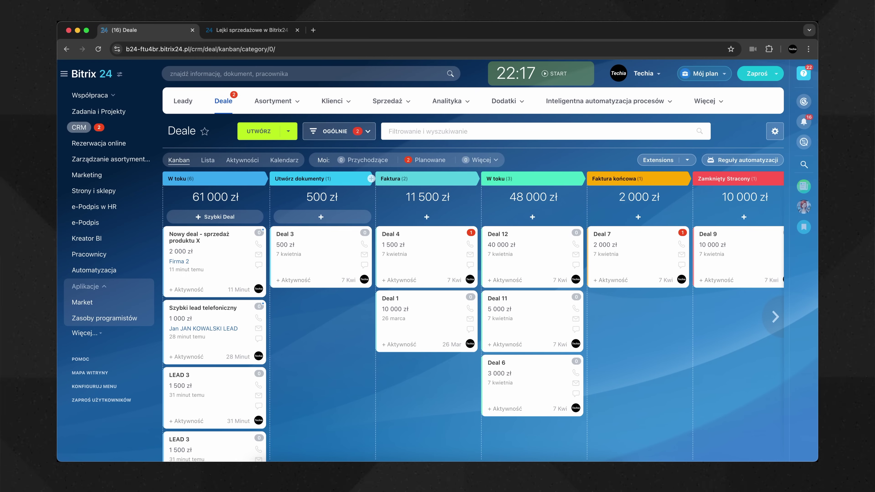
Step: Open the sales funnels and tunnels configuration for deals and rename the funnel "Nowy lejek" as "Serwis"
click(339, 131)
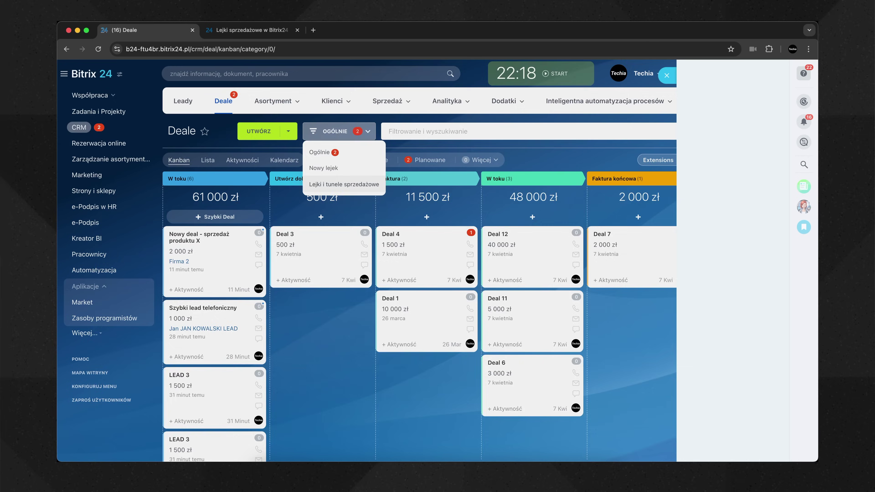
click(344, 184)
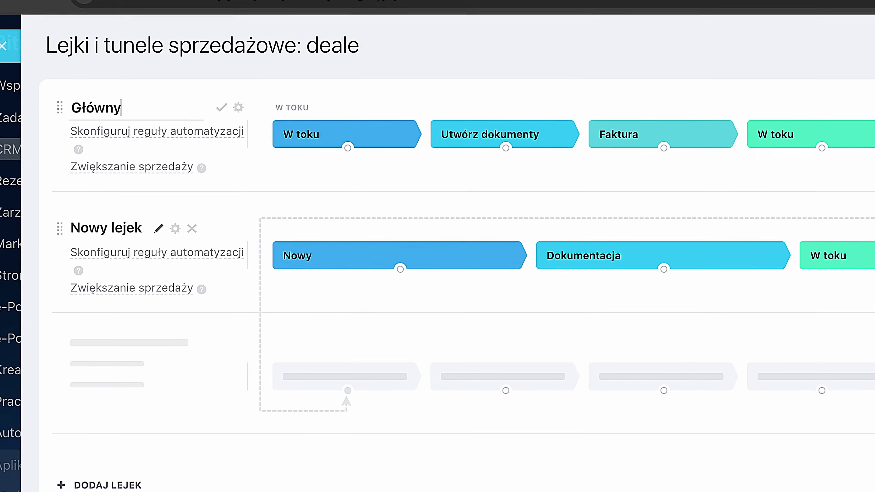
click(154, 166)
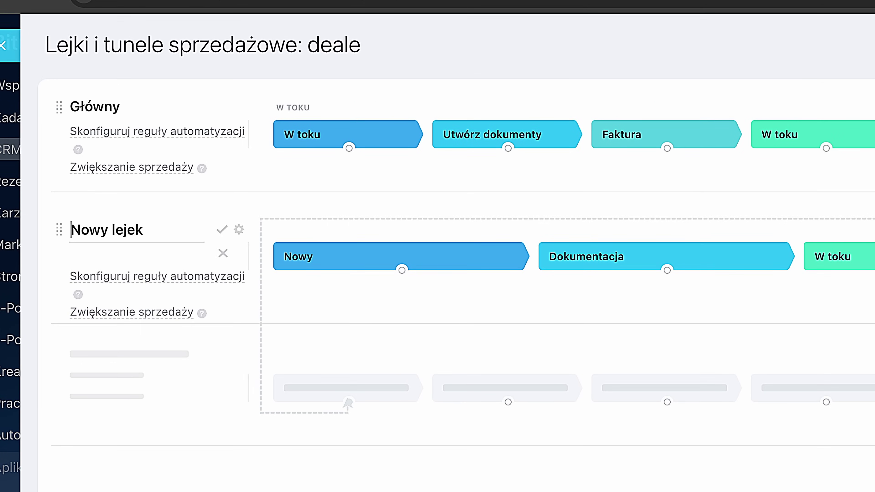
key(ctrl+a)
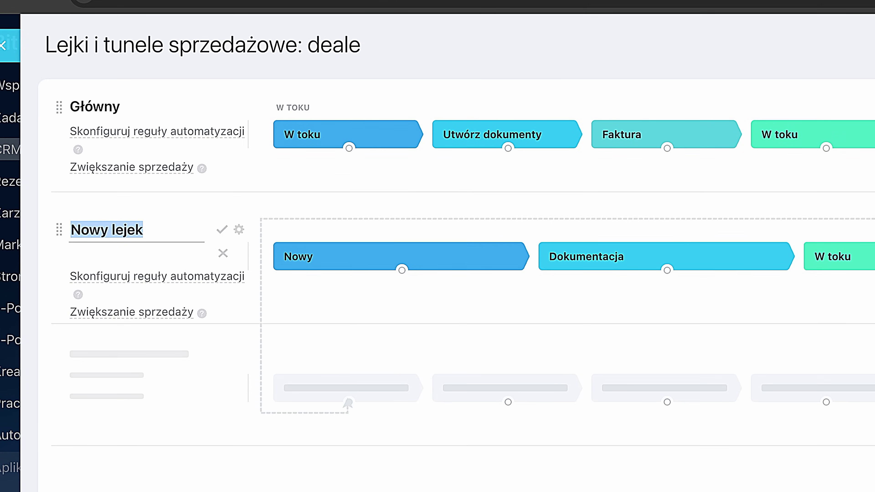
text(Serwis)
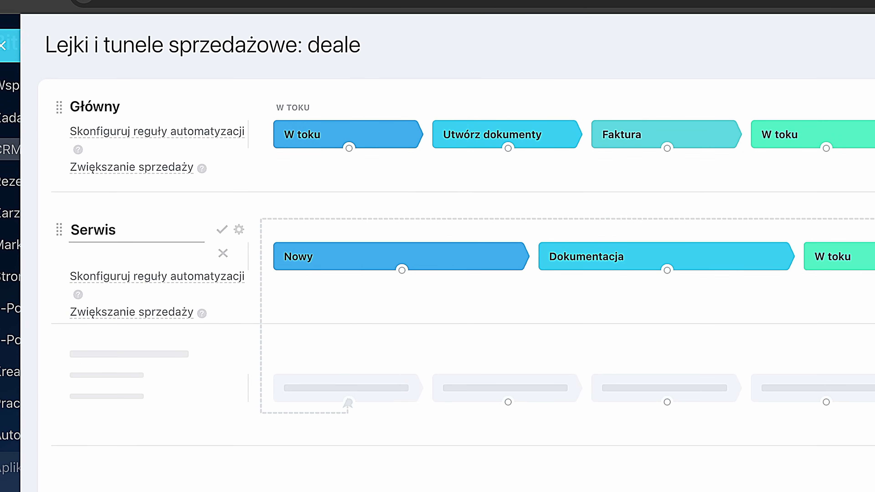
key(Return)
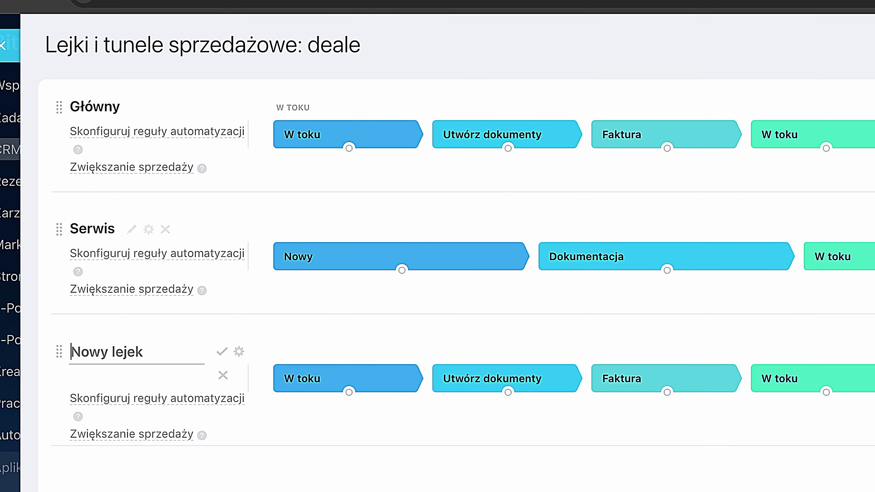
Step: Name the newly added third funnel "Hurt" and rename its first stage as "Nowa", returning to the deals board
text(Hurt)
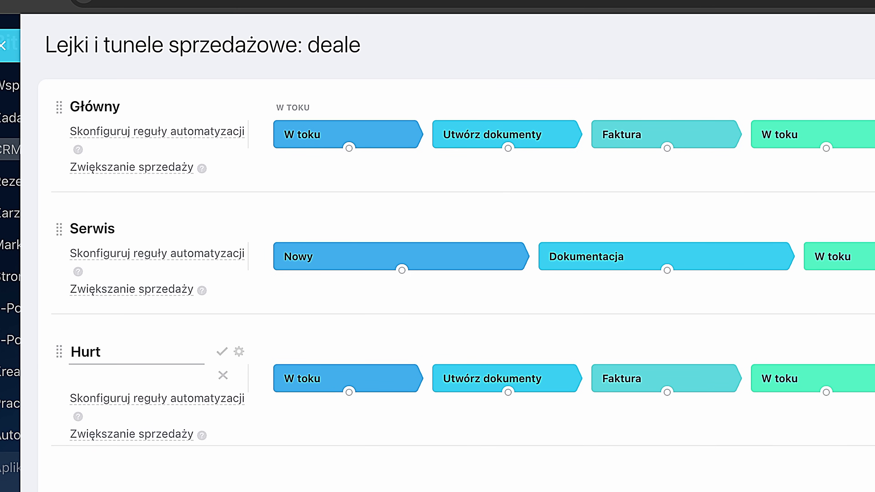
key(Return)
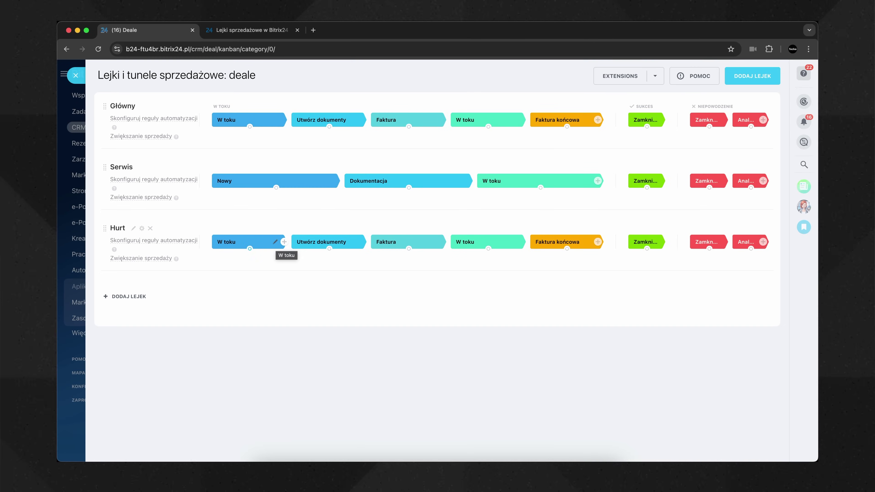
click(274, 242)
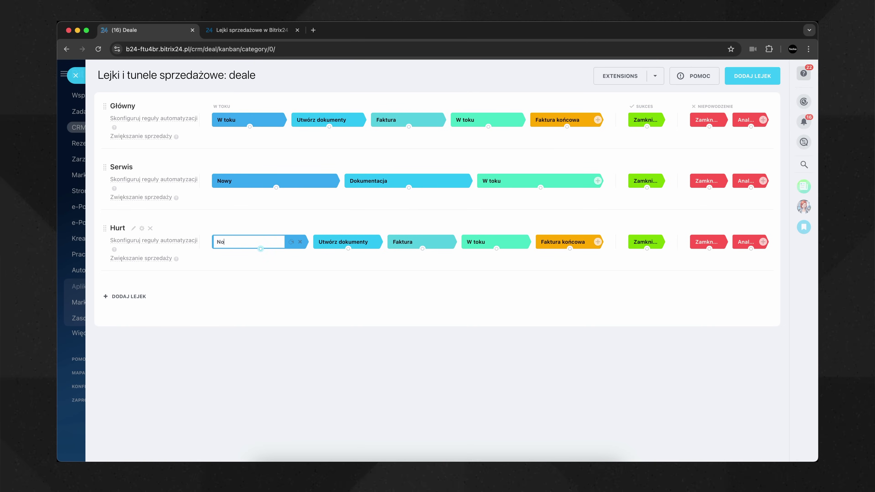
key(Return)
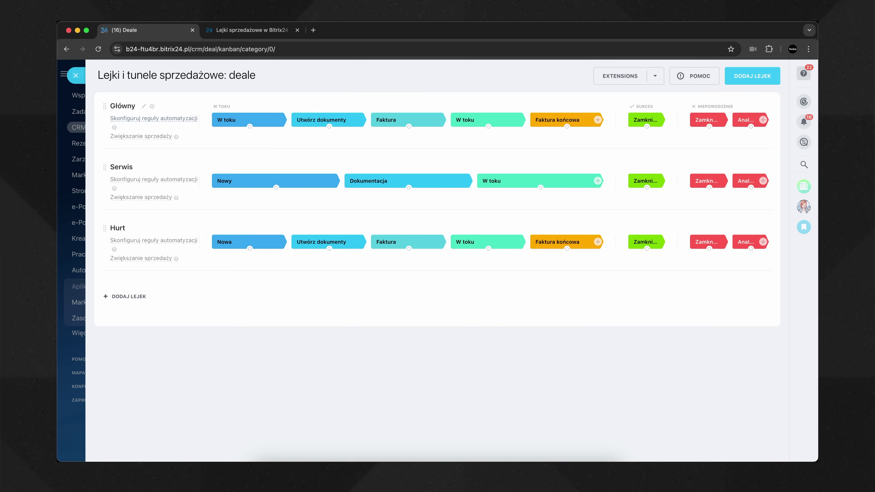
key(Escape)
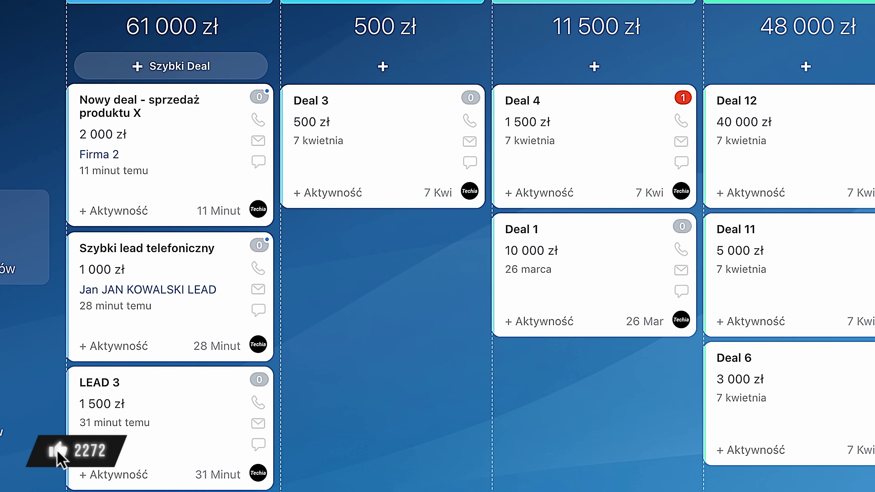
Step: Move "Nowy deal - sprzedaż produktu X" to the Utwórz dokumenty stage, Deal 3 to Faktura and Deal 1 to Faktura końcowa
drag(166, 152, 463, 329)
drag(548, 332, 575, 228)
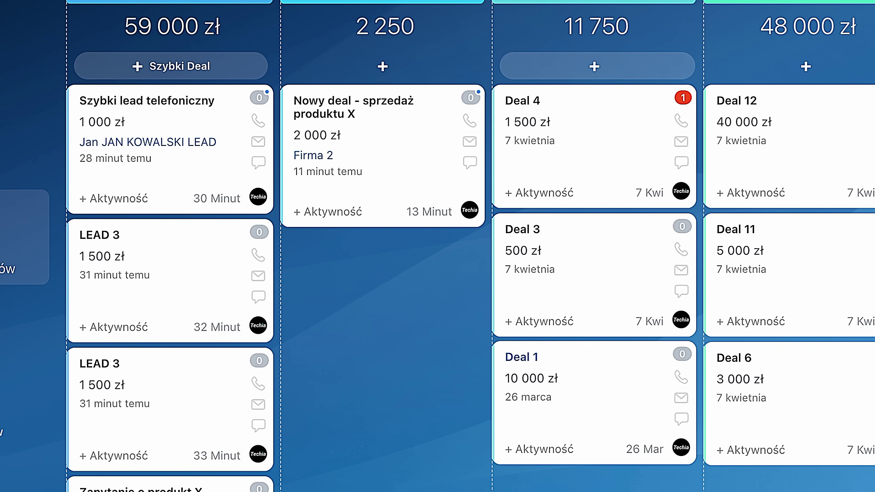
drag(526, 348, 654, 379)
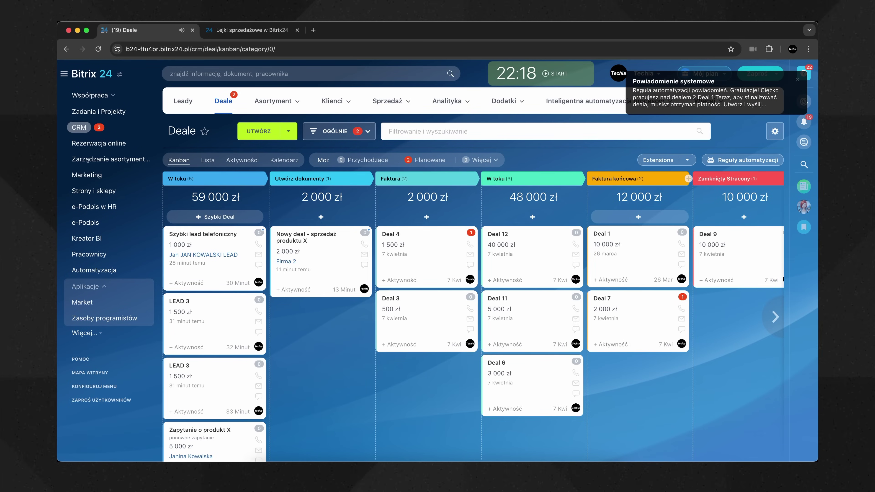
Step: Open Deal 1 and examine the history of its stage changes
click(601, 234)
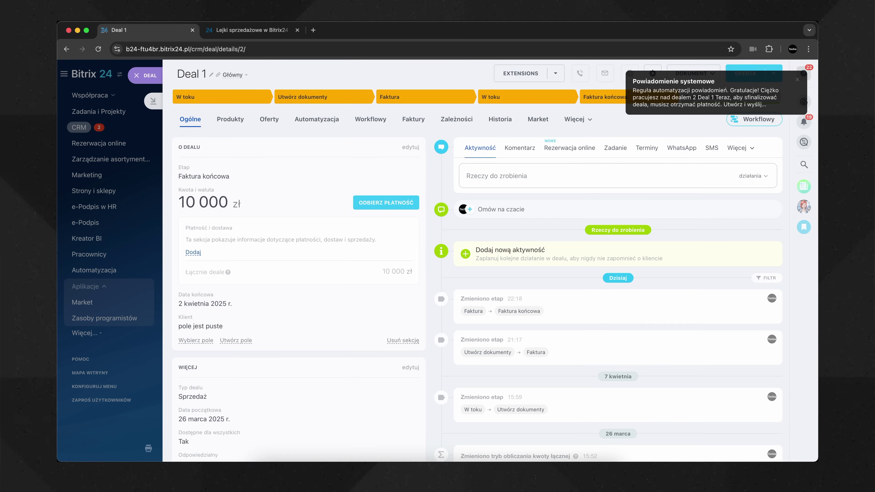
scroll(477, 261, down, 5)
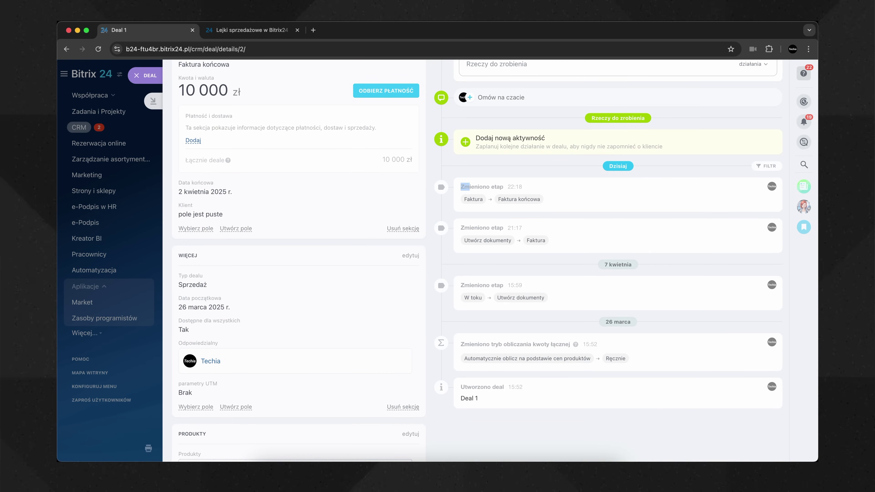
Step: Set Deal 1 to the W toku stage and back to Faktura końcowa, and save the "Skontaktuj się z klientem" activity for 14 kwietnia, 09:00
scroll(477, 261, up, 5)
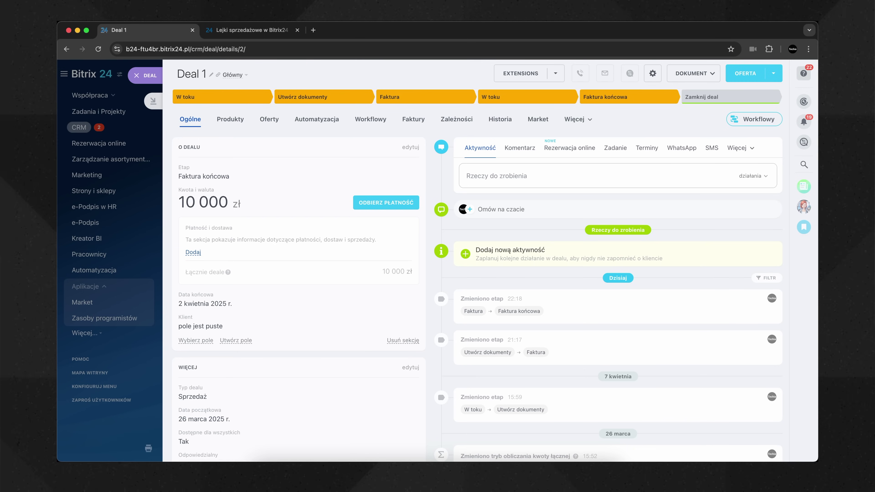
click(526, 97)
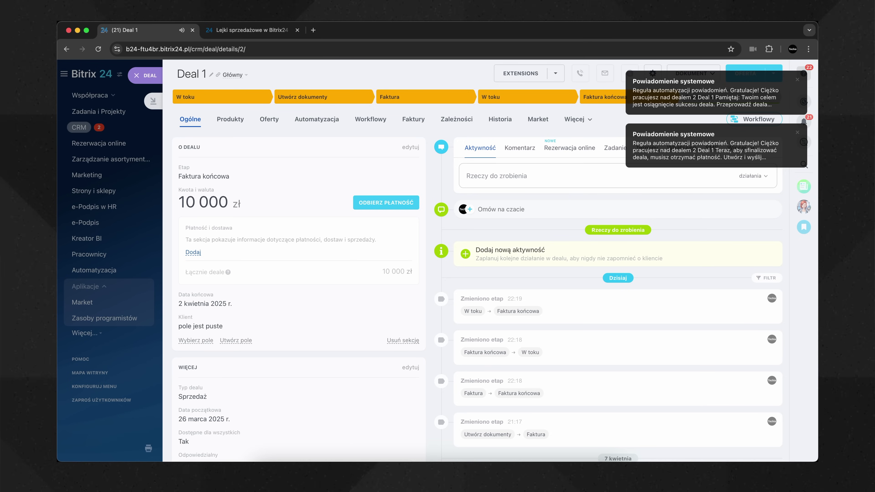
scroll(477, 260, down, 10)
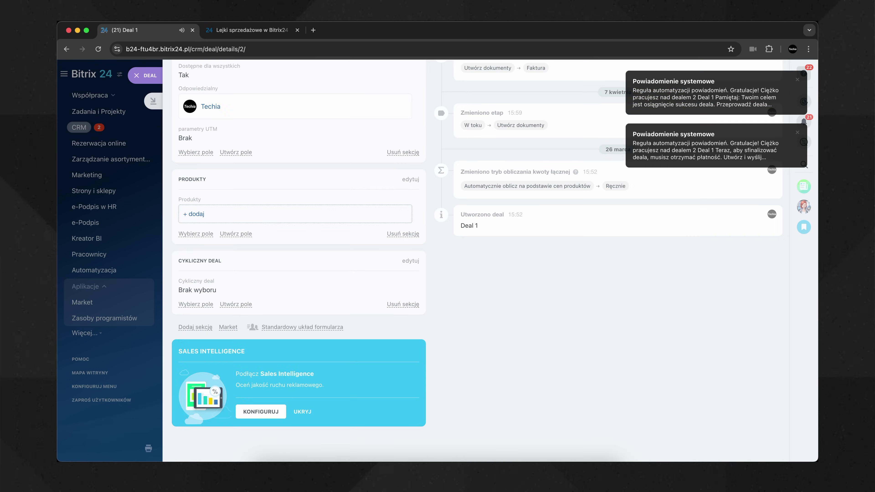
scroll(477, 260, up, 10)
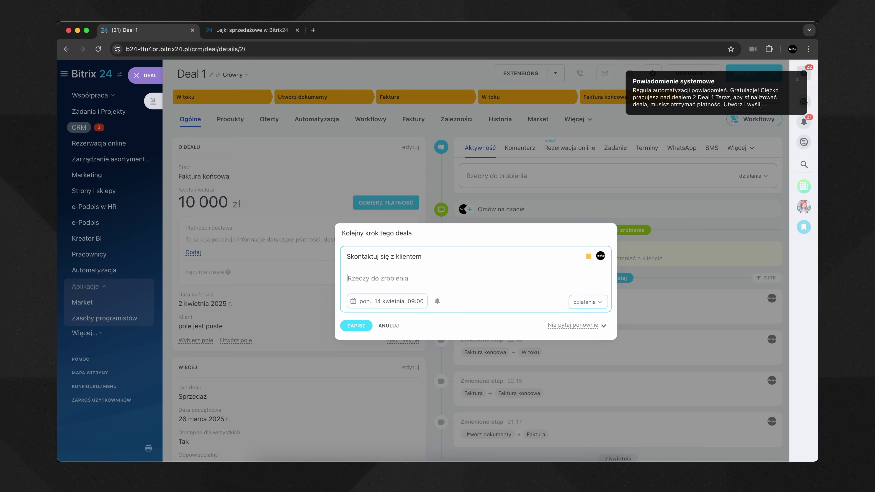
click(356, 326)
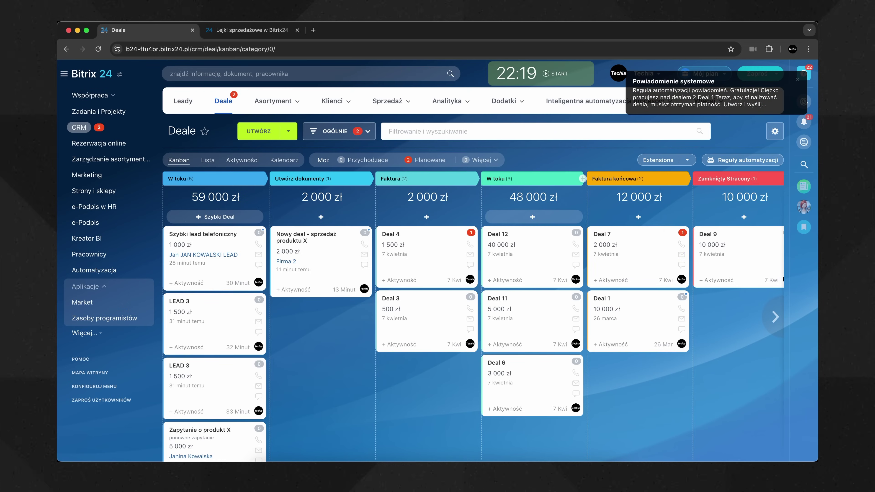
Step: Move Deal 7 to the Zamknięty Wygrany stage and Deal 1 to Zamknięty Stracony on the deals board
scroll(733, 327, down, 3)
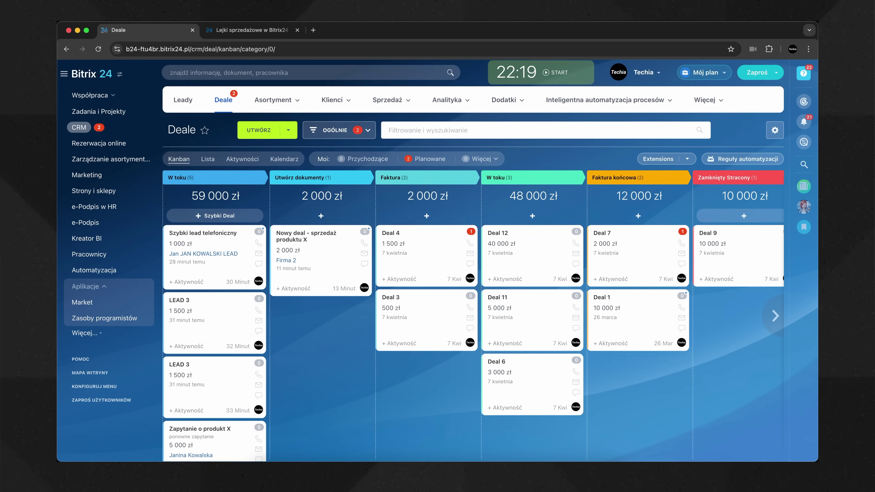
scroll(734, 327, up, 3)
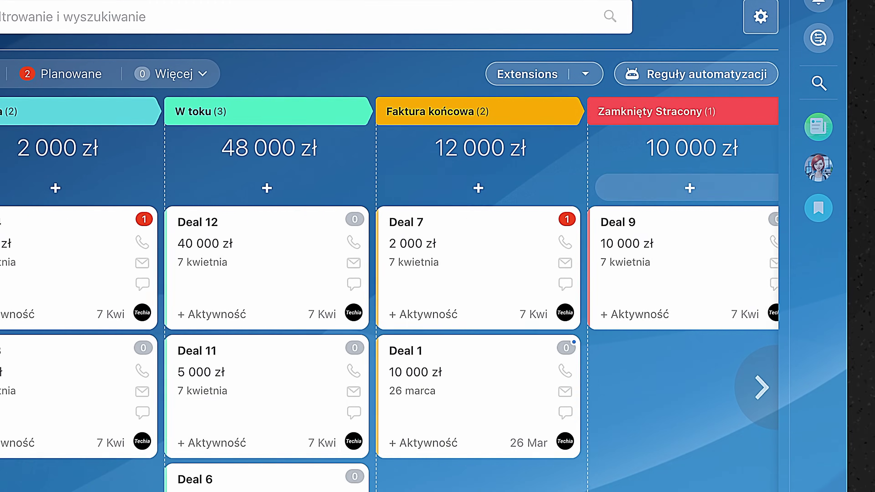
mouse_move(760, 388)
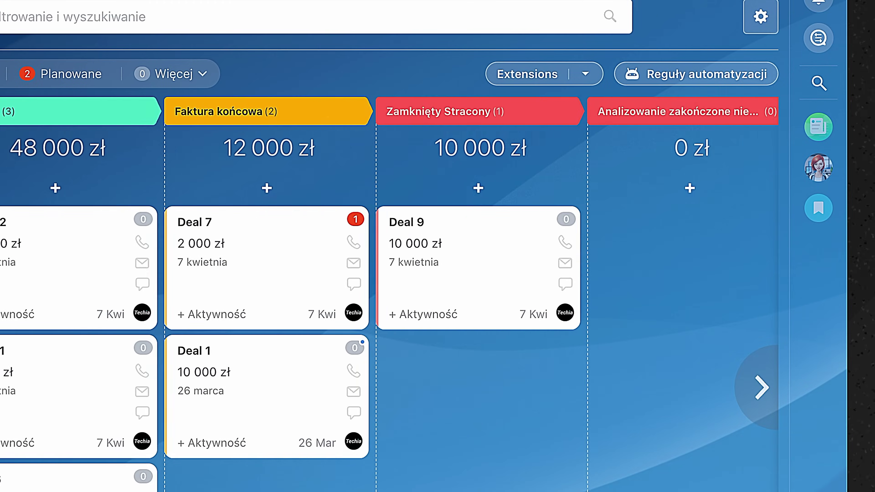
drag(68, 267, 709, 310)
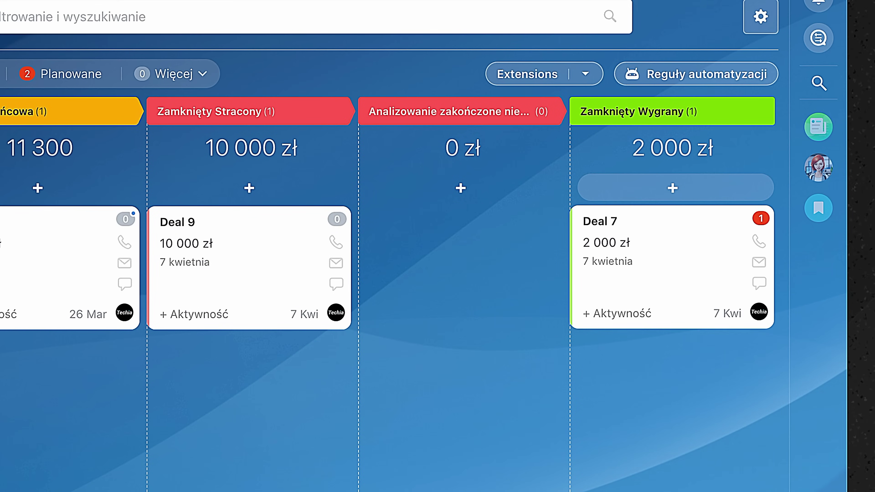
drag(69, 267, 282, 267)
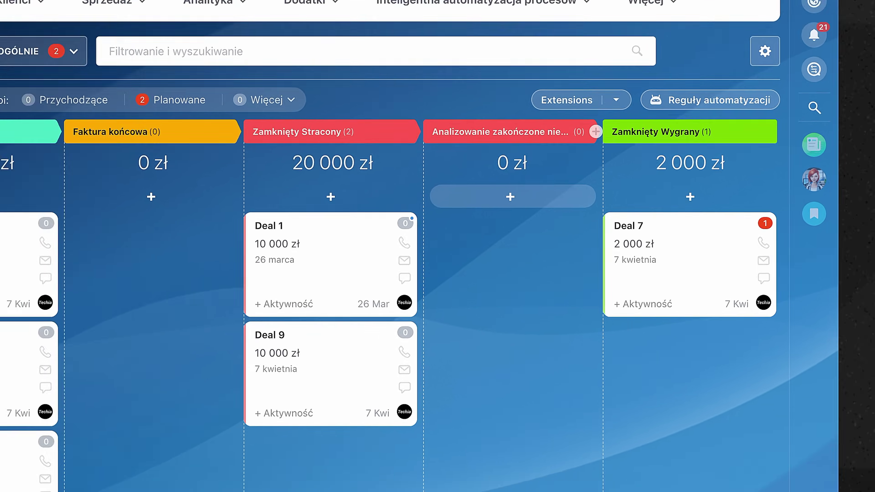